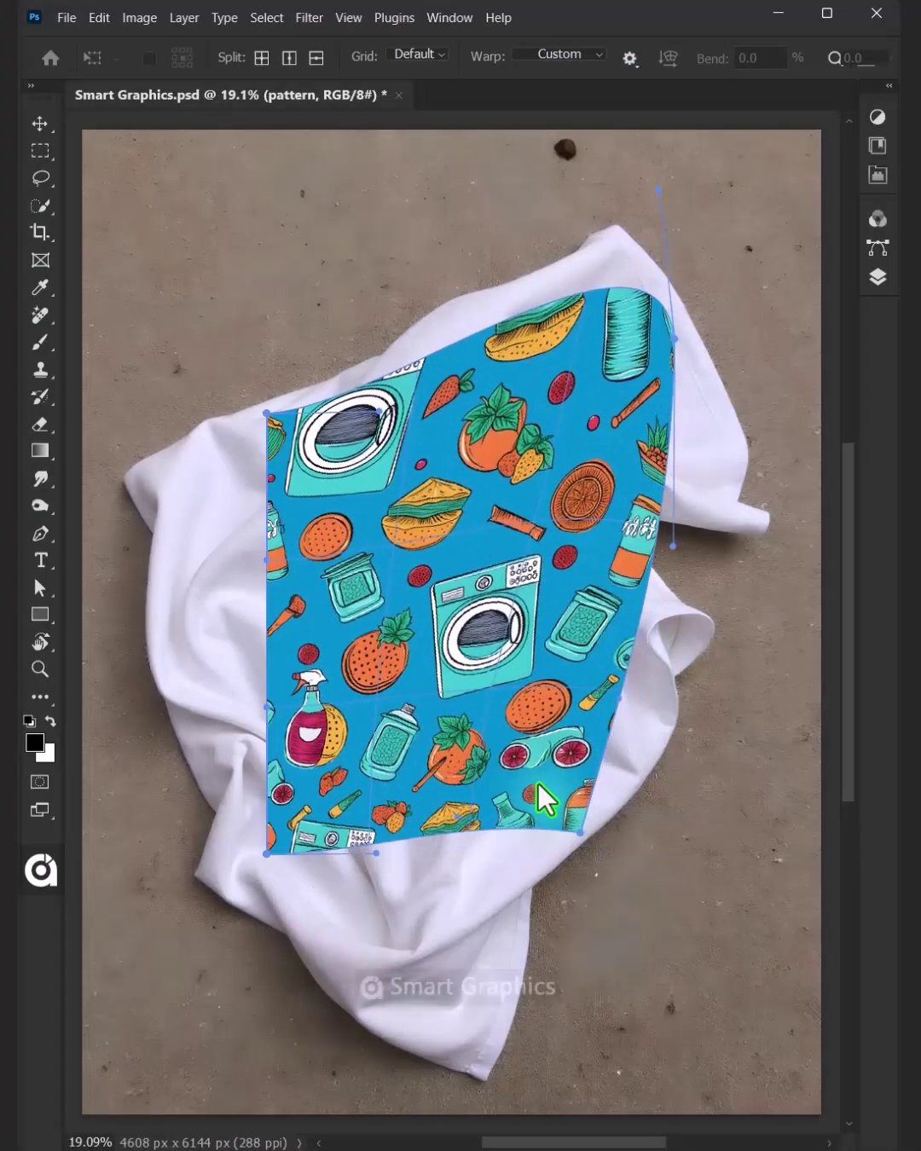
Cancel the pattern warp, discarding the placed food-pattern layer over the towel.
drag(405, 815, 419, 586)
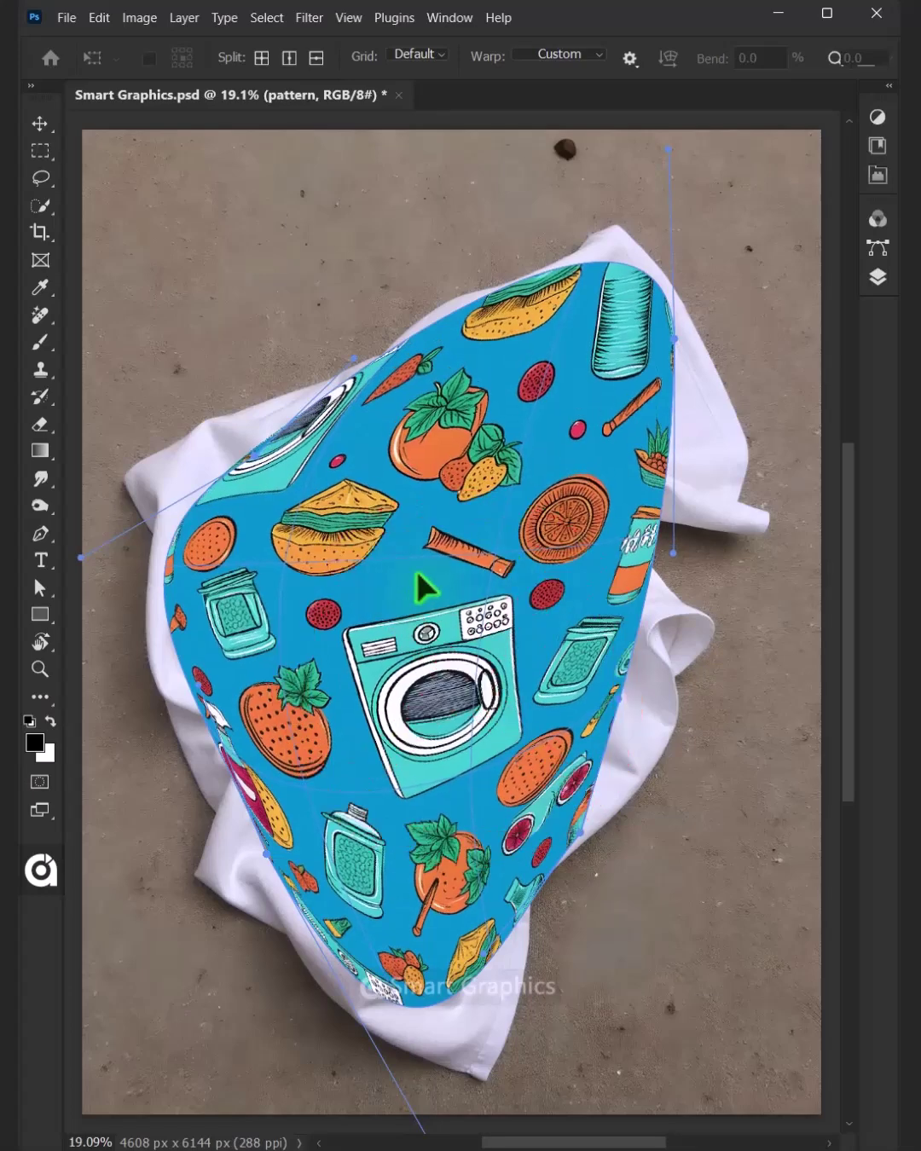
key(Escape)
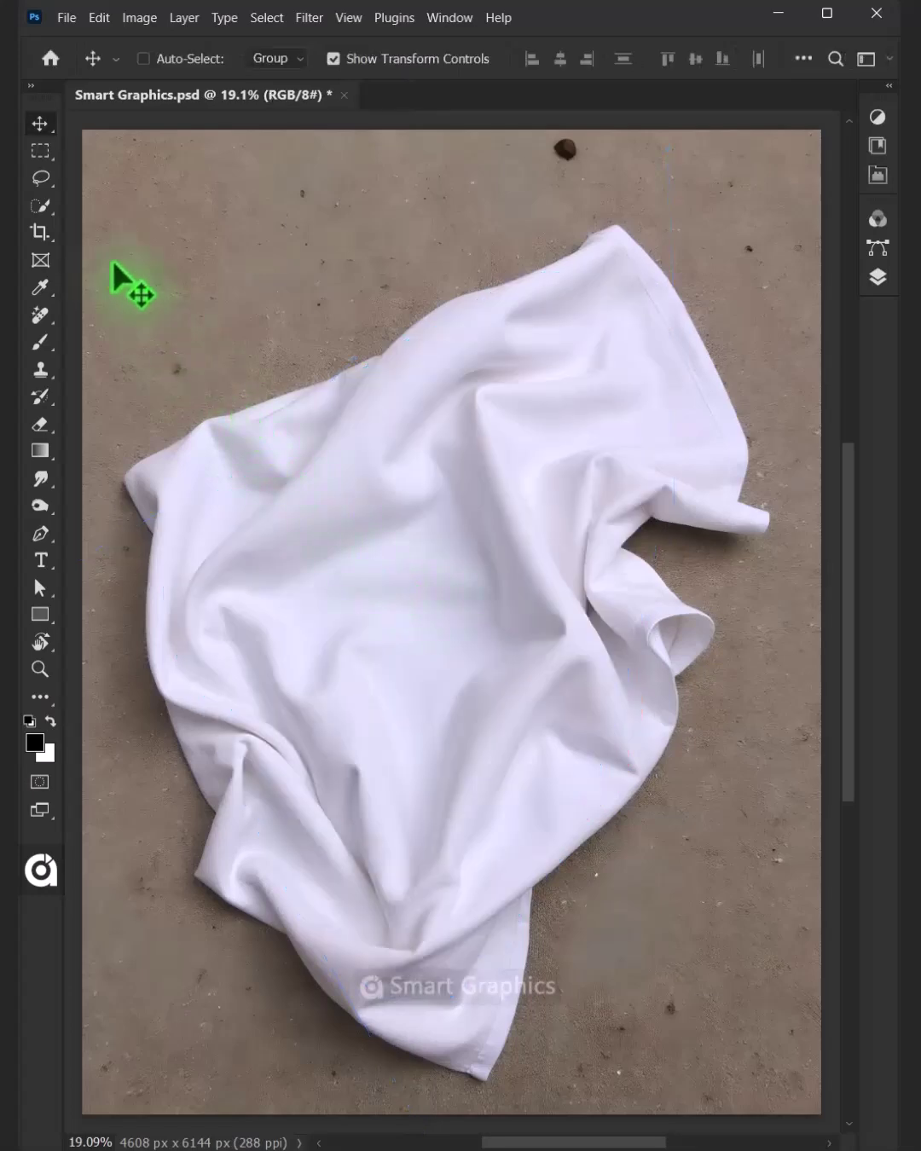
Select the towel, copy it to Layer 1 with Ctrl+J, and convert Layer 1 to a smart object.
click(37, 210)
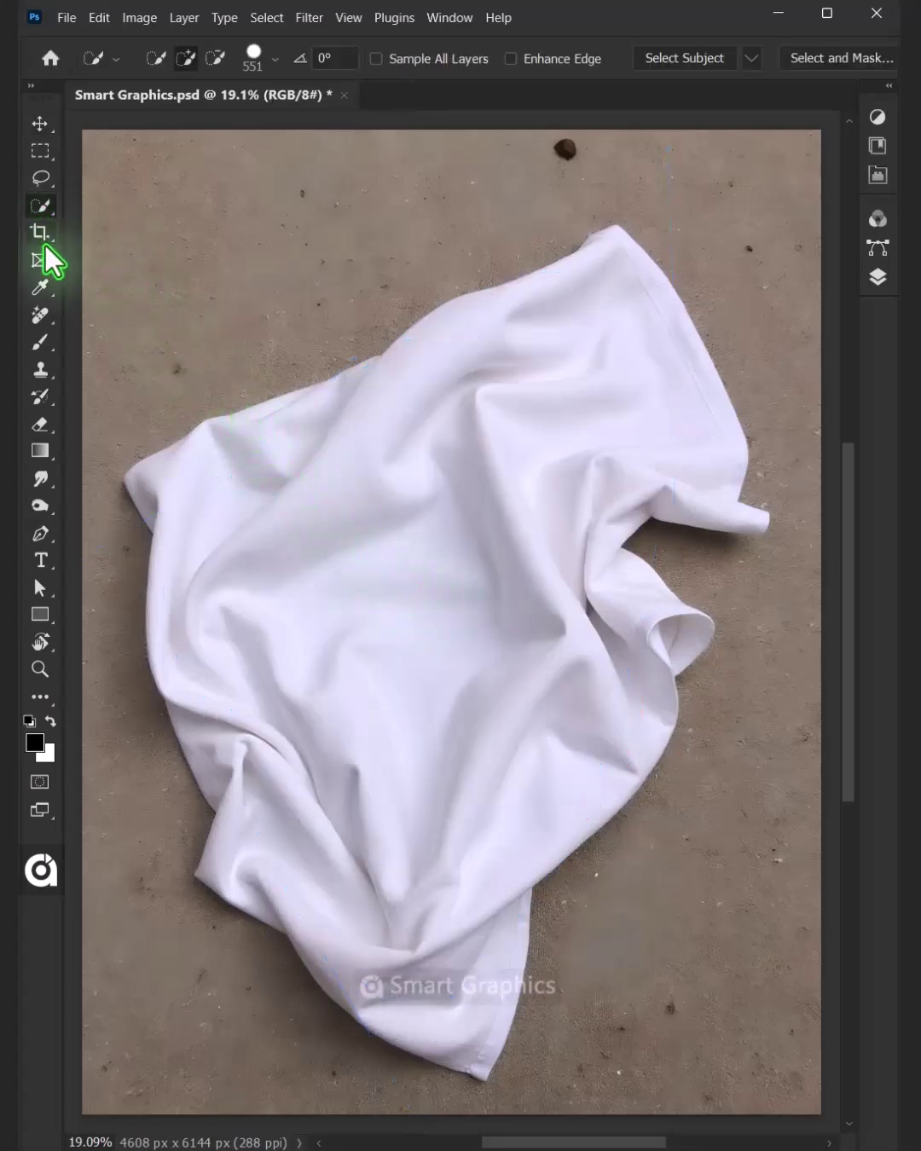
drag(473, 461, 409, 595)
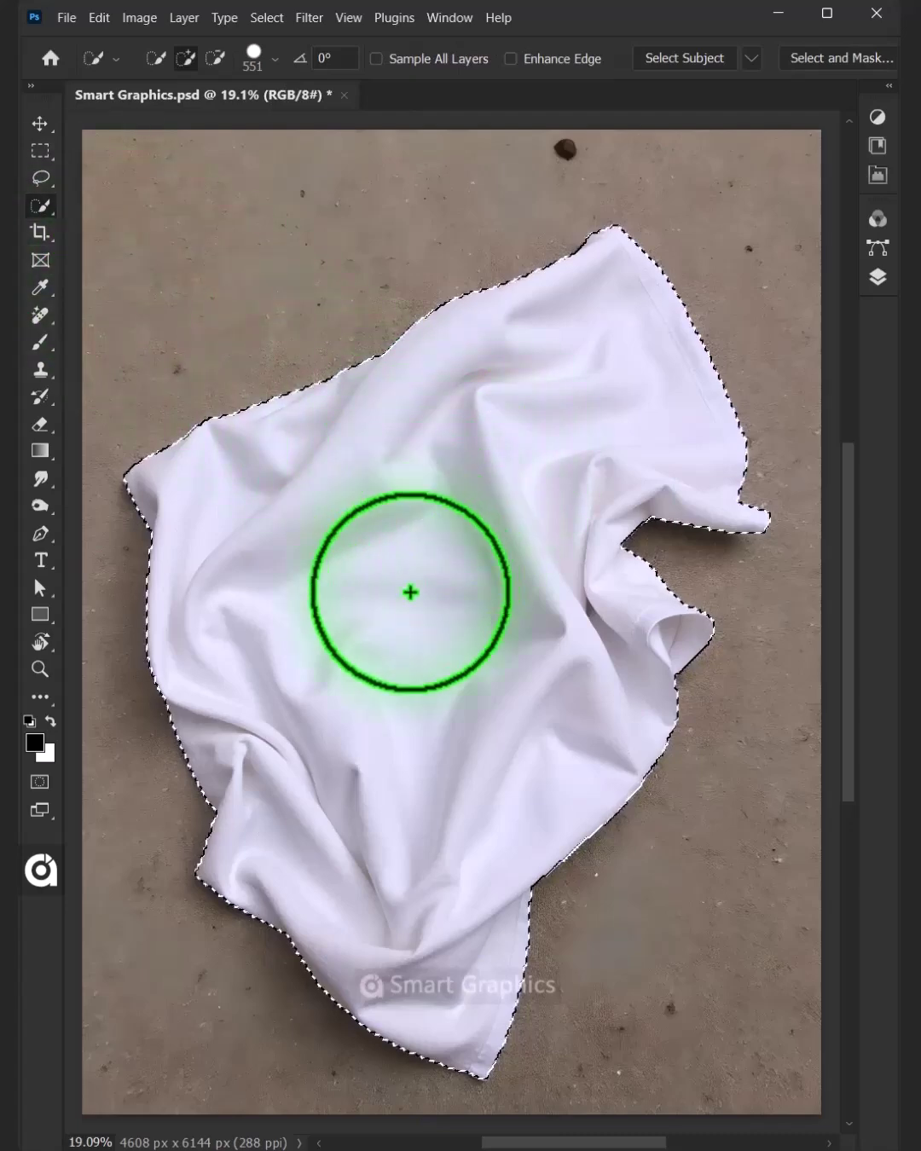
click(879, 282)
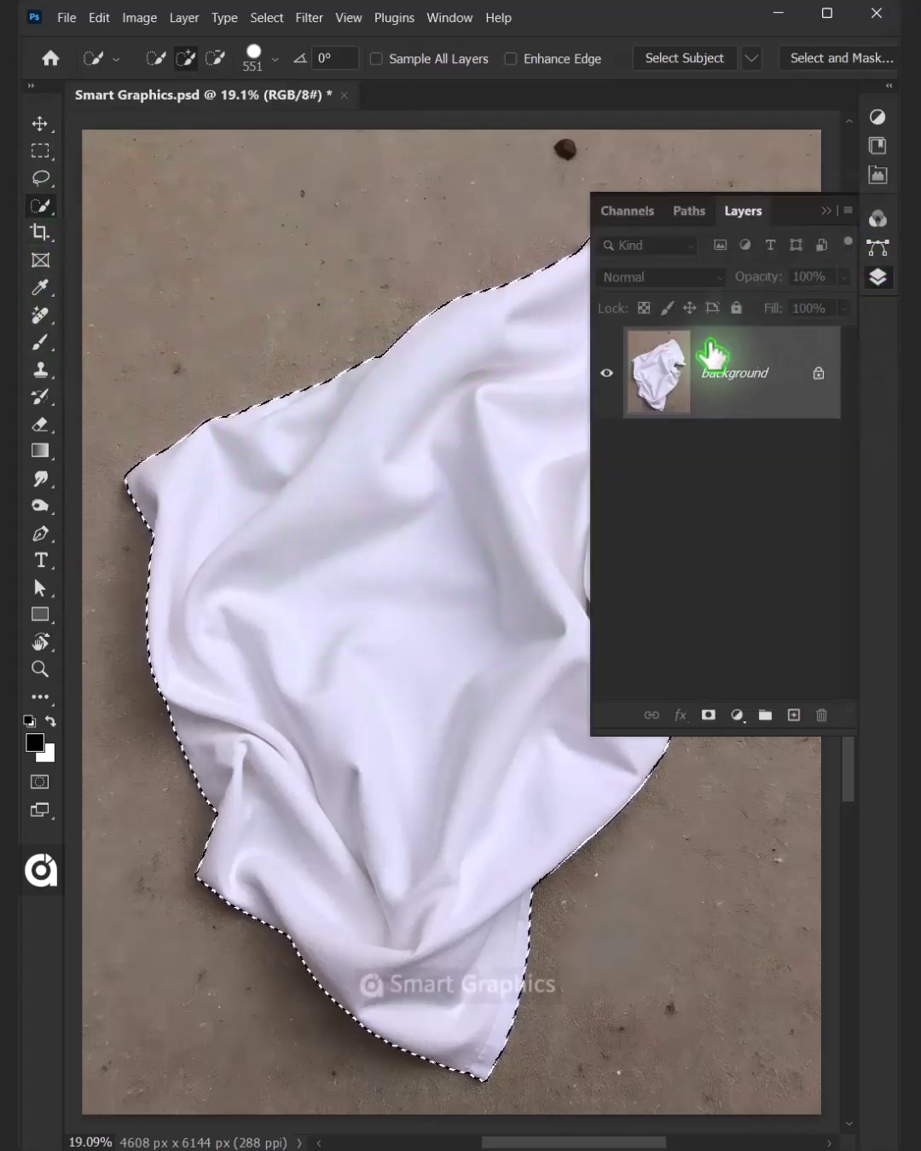
key(ctrl+j)
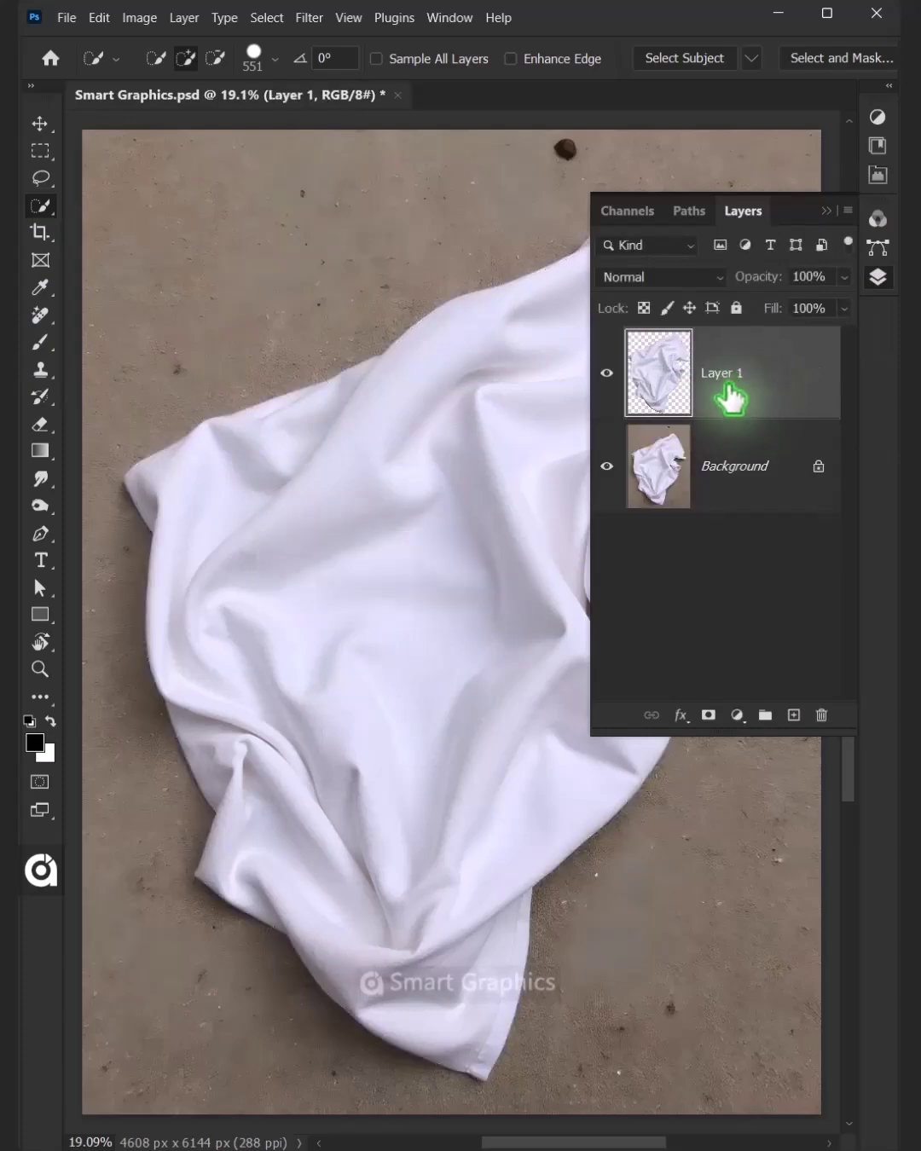
right_click(701, 347)
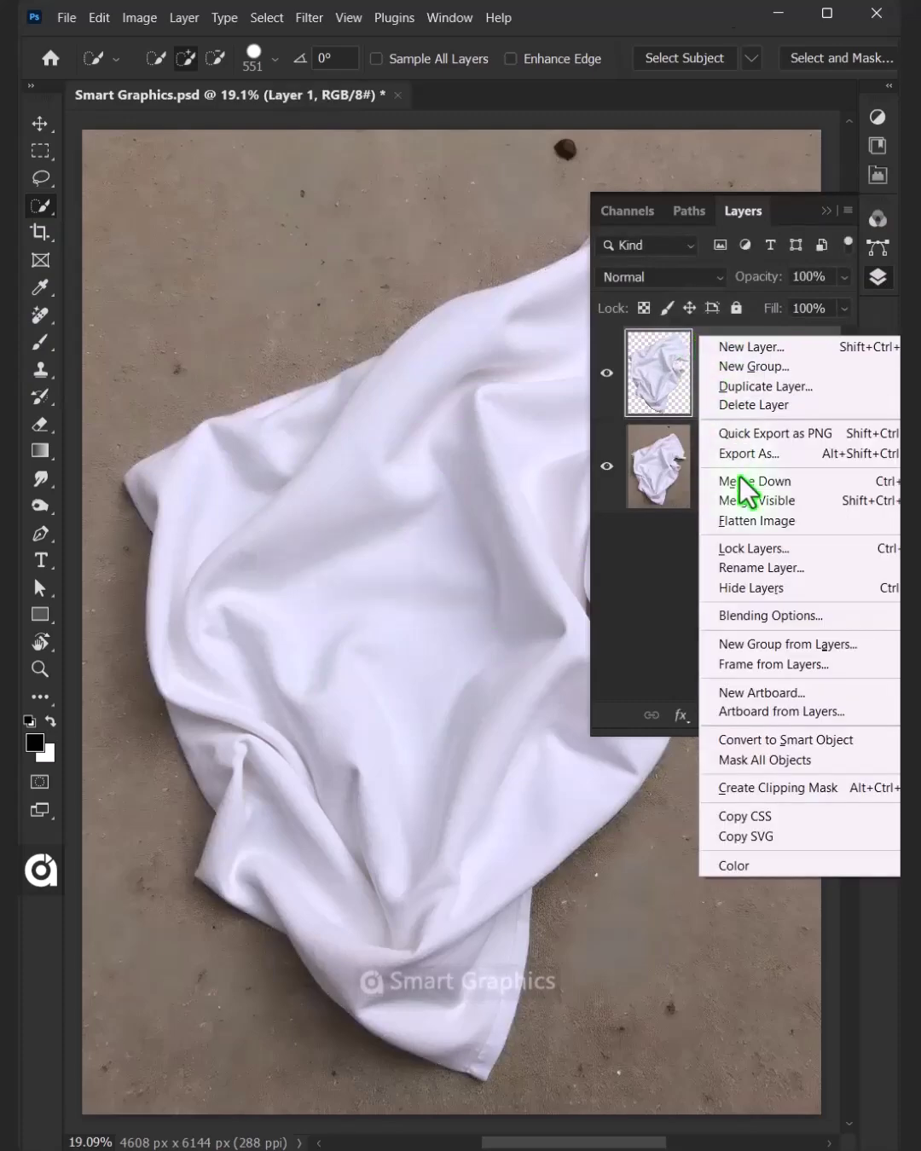
click(755, 742)
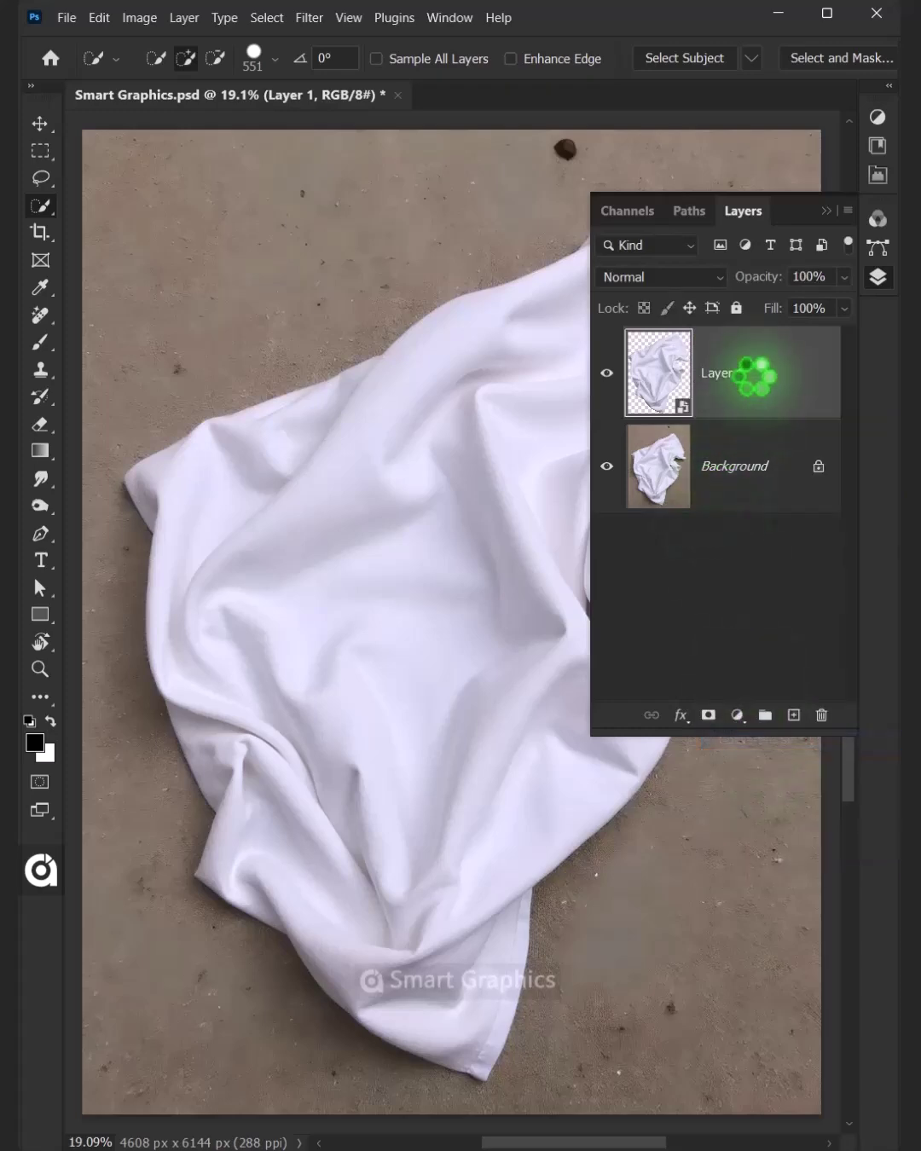
Apply Levels to Layer 1 with input black at 94 and input white at 237.
click(140, 20)
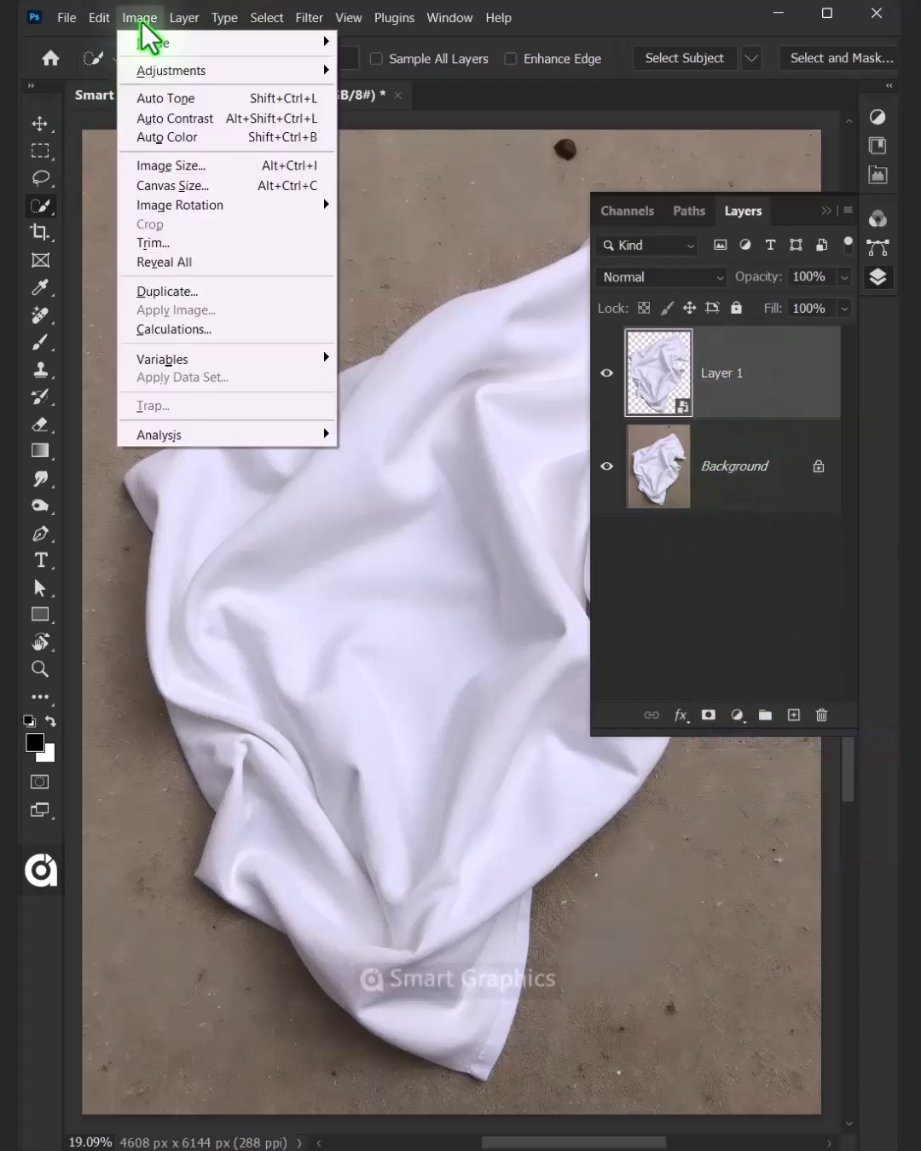
mouse_move(178, 73)
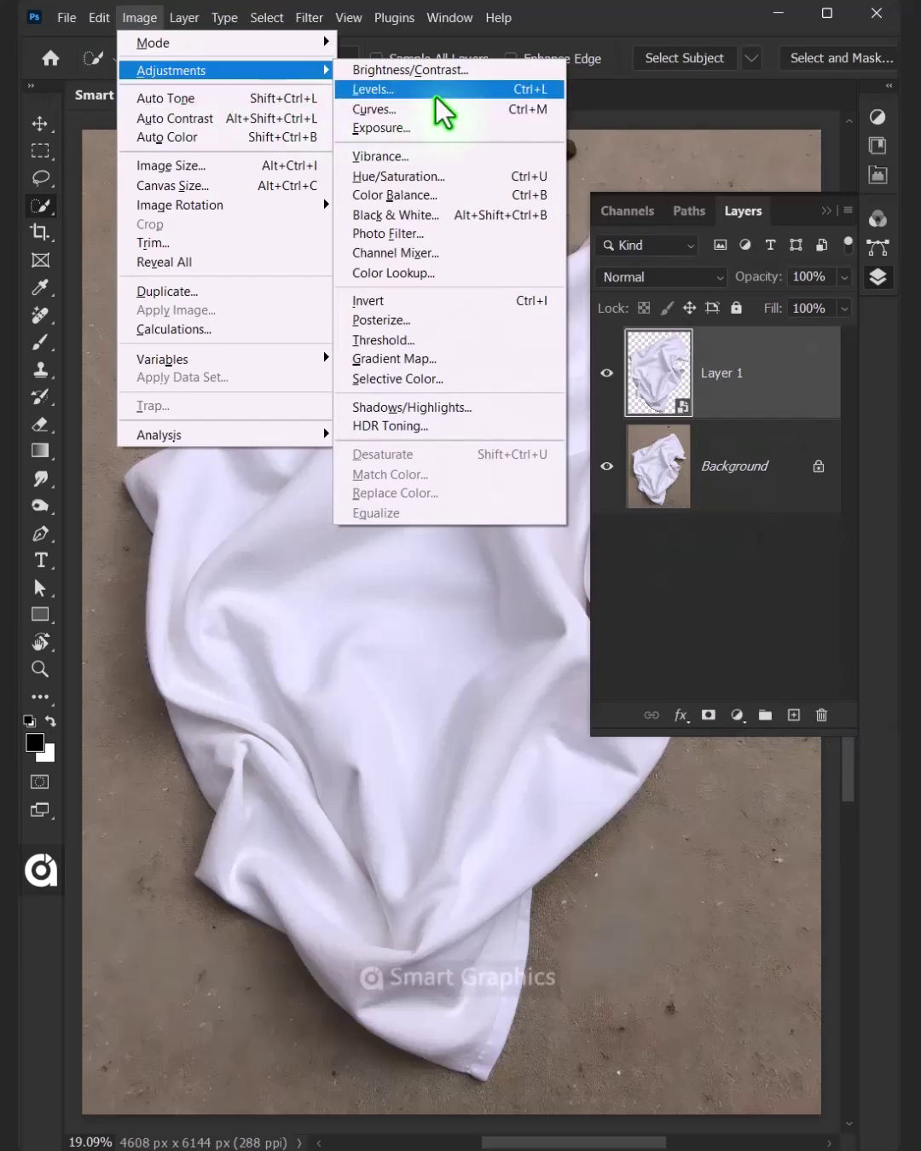
click(416, 90)
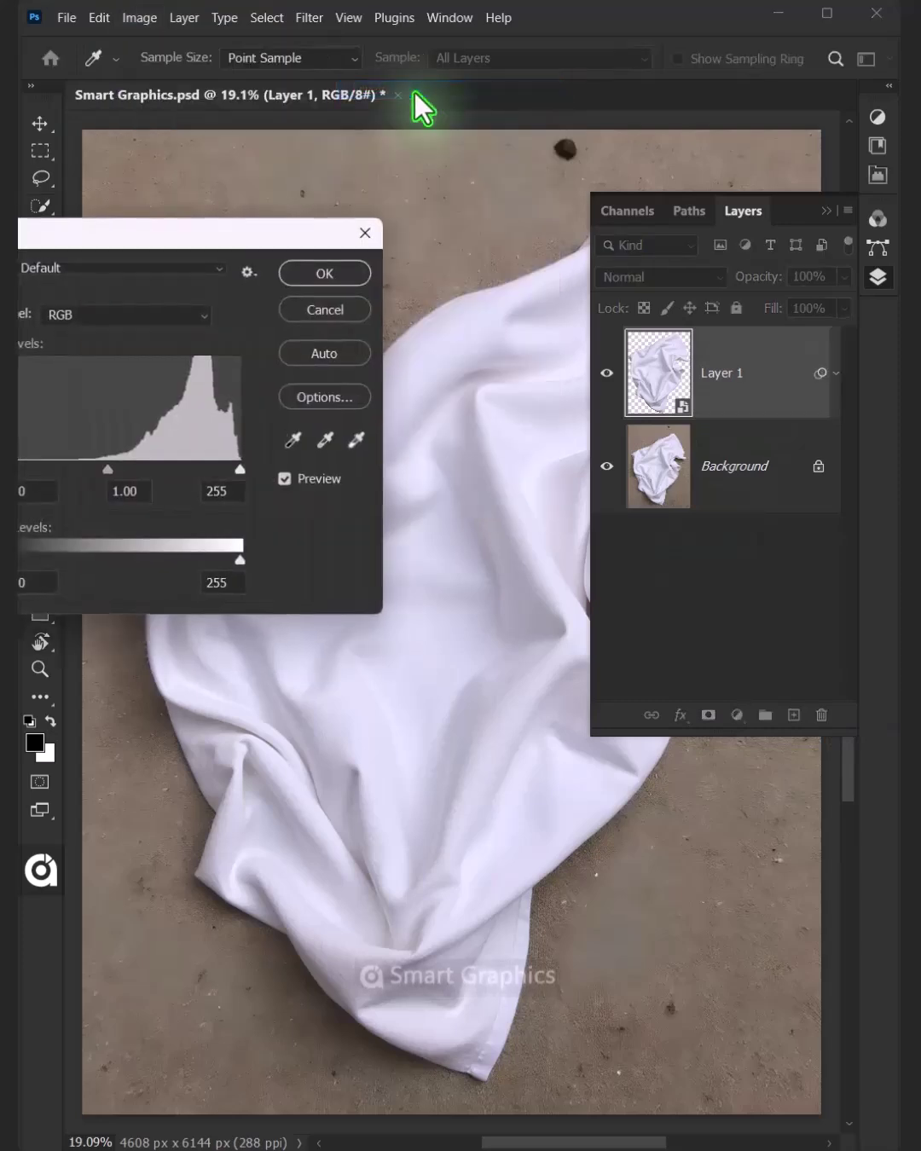
drag(187, 239, 515, 201)
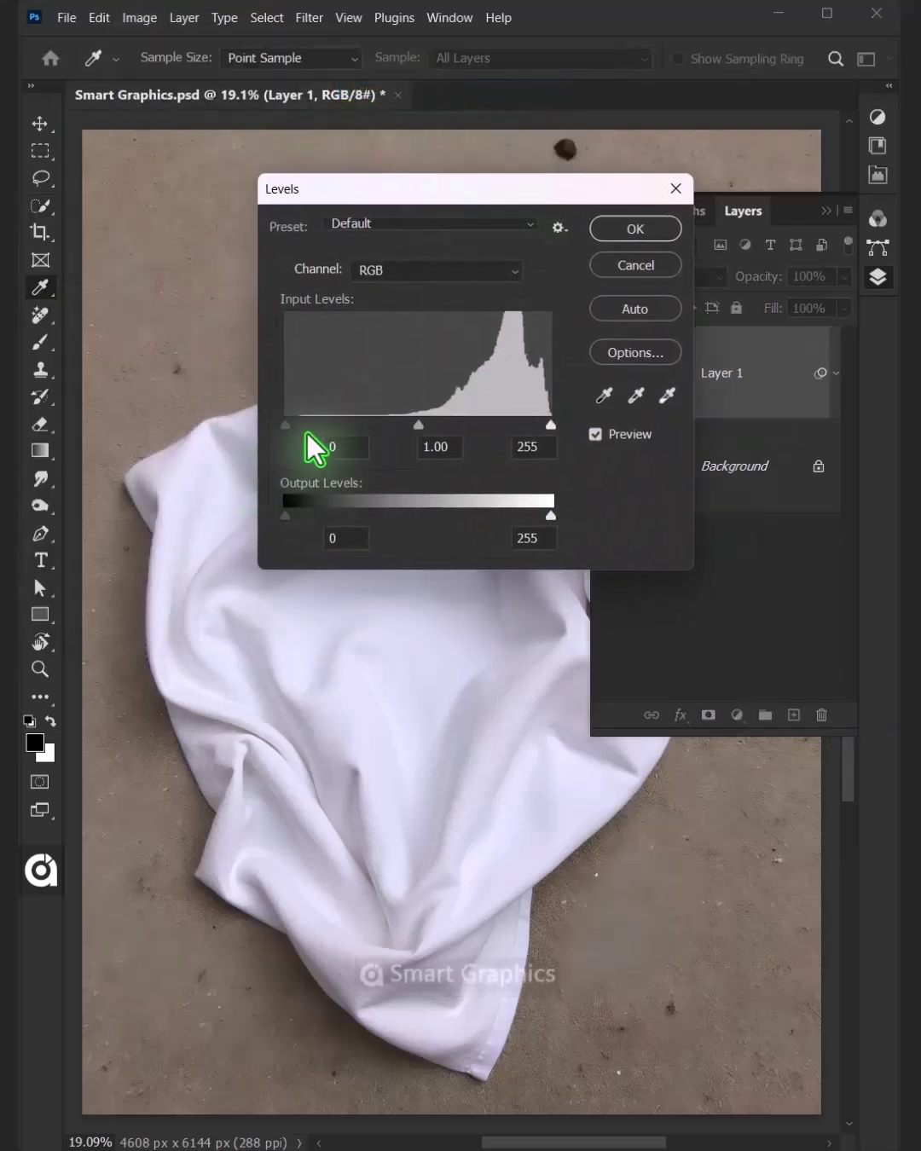
drag(287, 425, 365, 427)
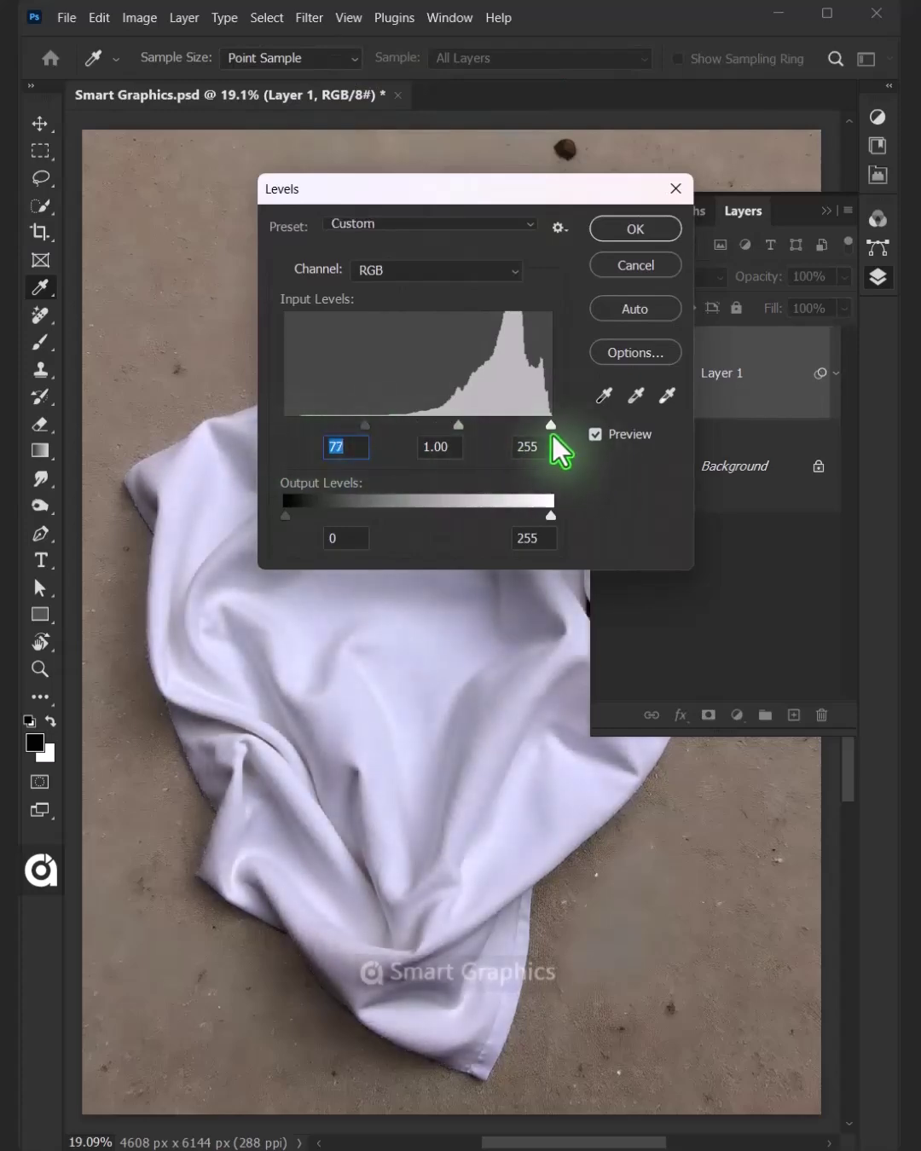
mouse_move(551, 426)
mouse_down()
mouse_move(519, 429)
mouse_move(534, 429)
mouse_up()
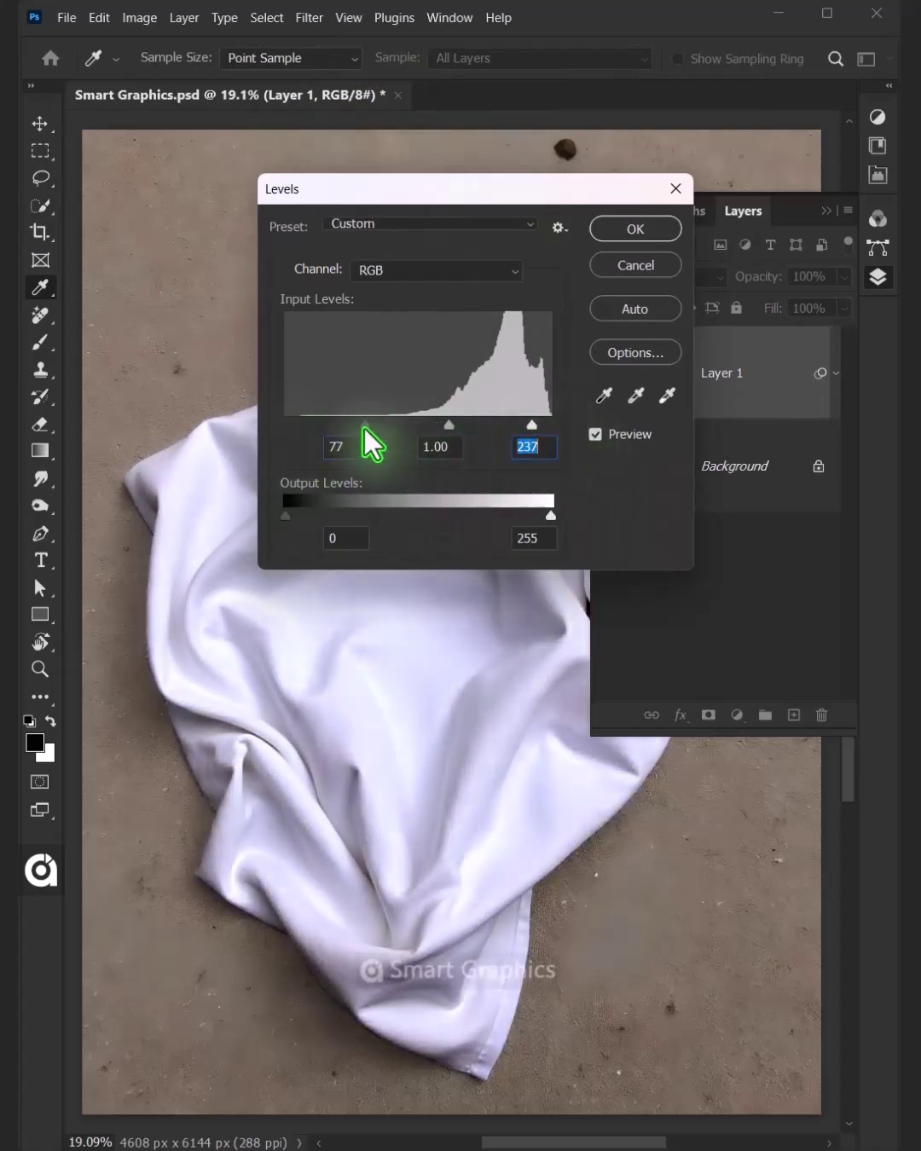
drag(366, 426, 385, 427)
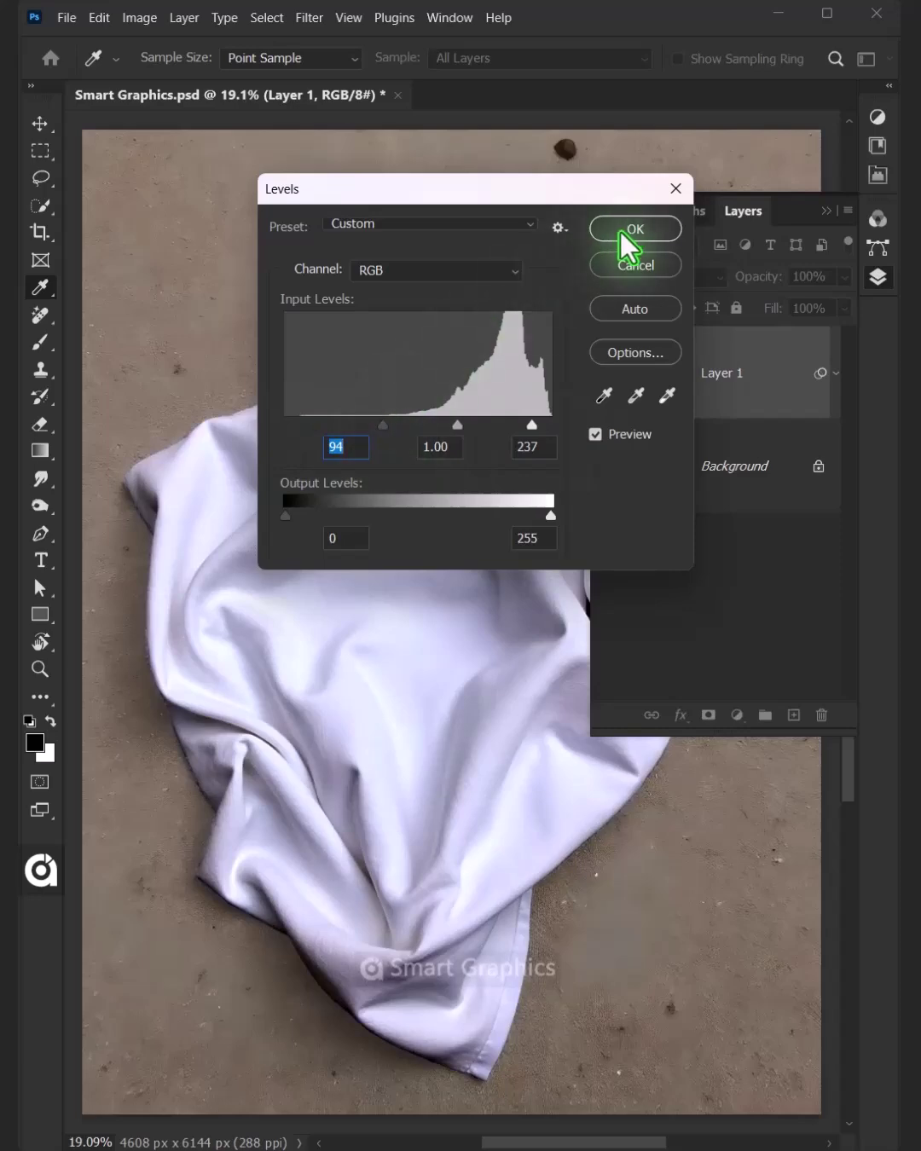
click(622, 237)
Apply a Gaussian Blur with an 8-pixel radius to Layer 1.
click(312, 22)
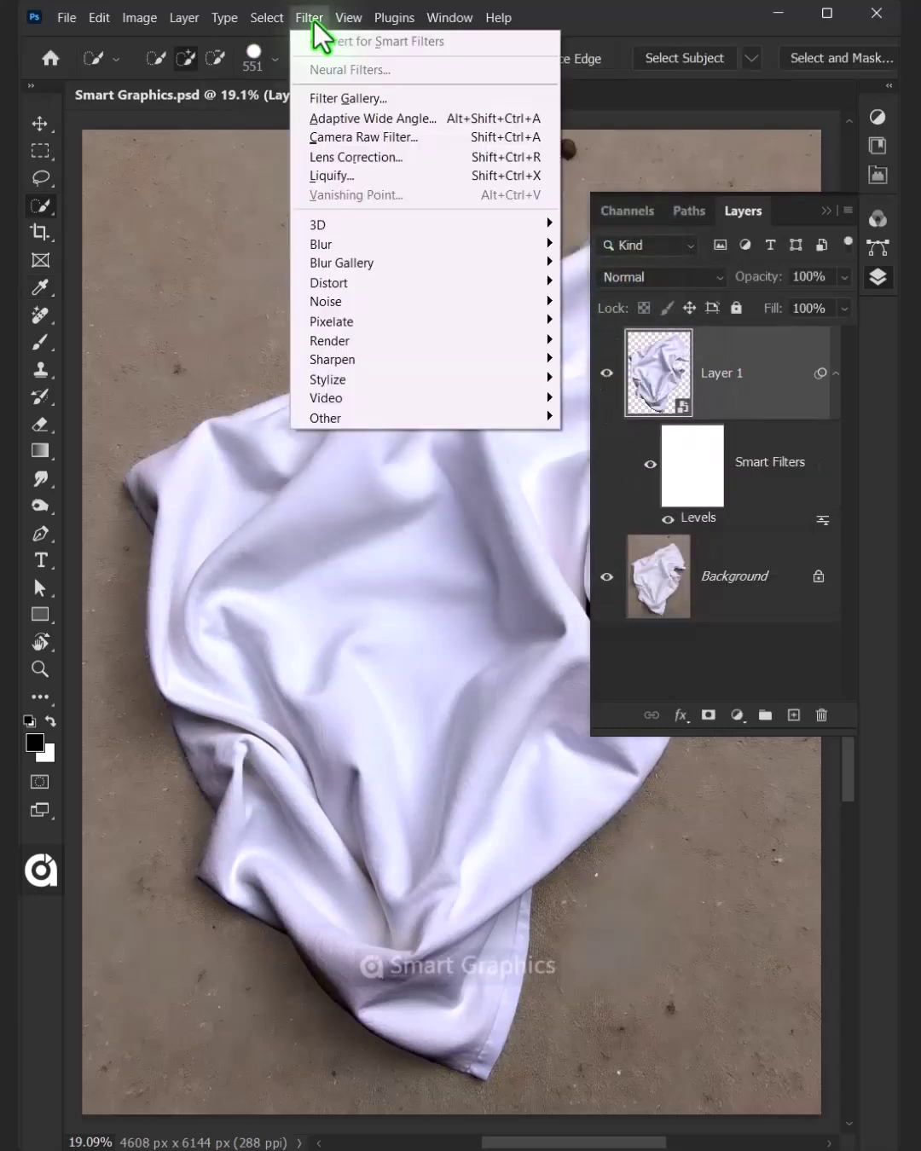
mouse_move(542, 245)
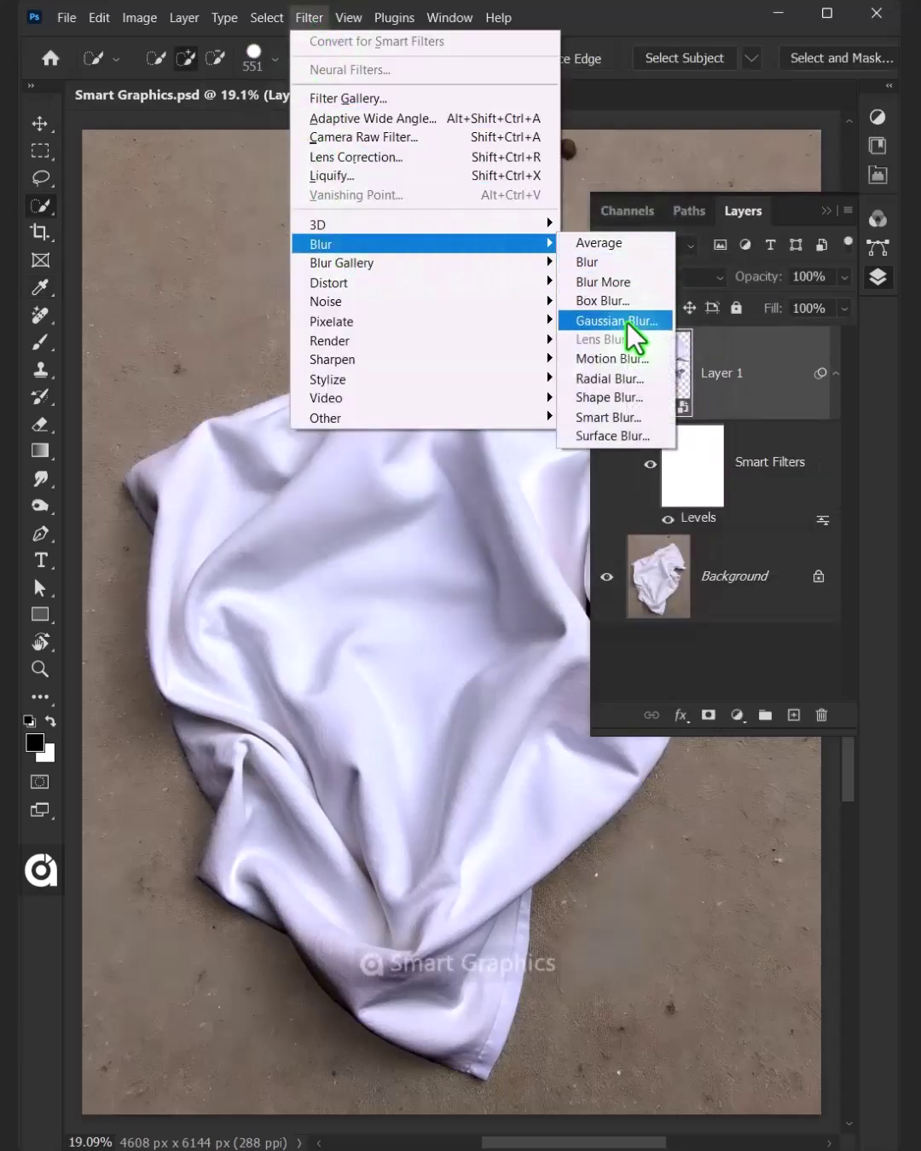
click(628, 324)
drag(674, 290, 414, 338)
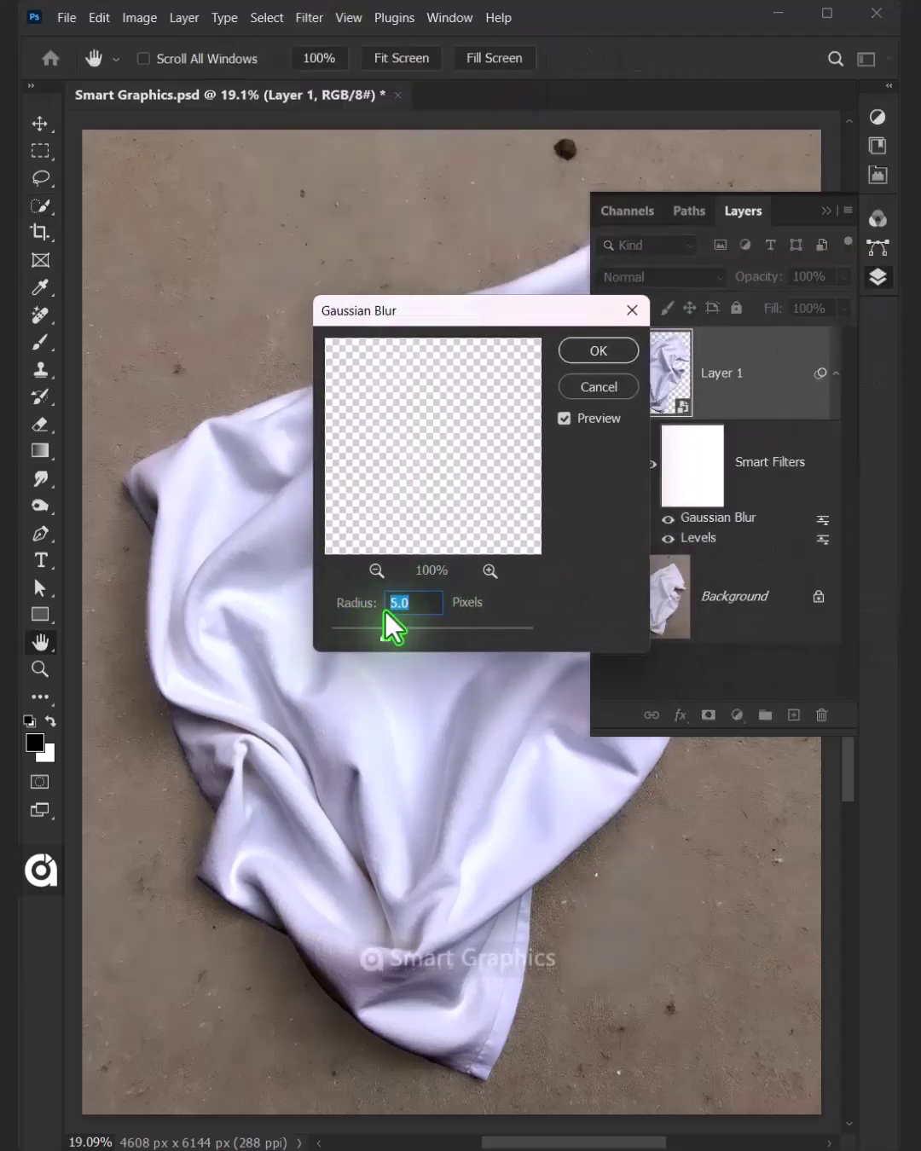
text(8)
click(604, 353)
key(w)
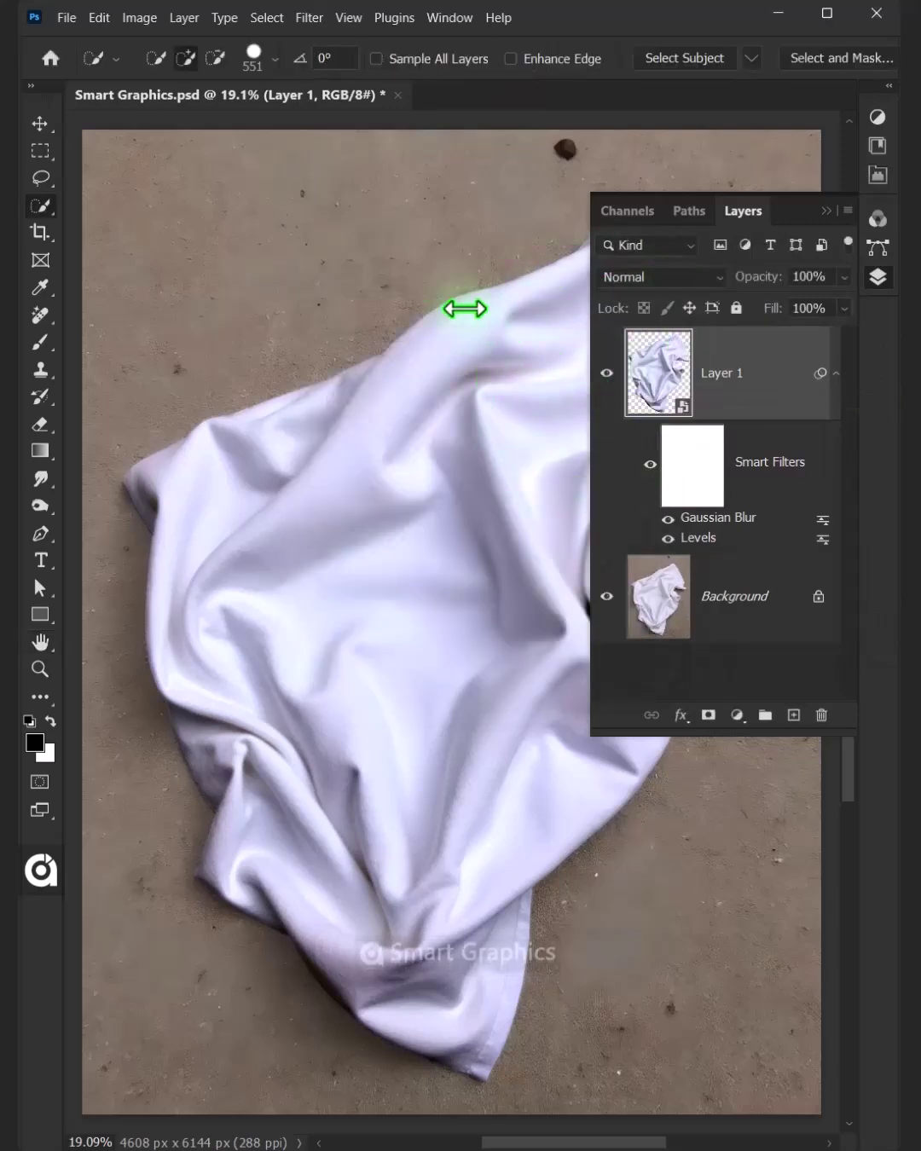
Save the document as Desplacment.psd in Photoshop (*.PSD) format.
click(64, 19)
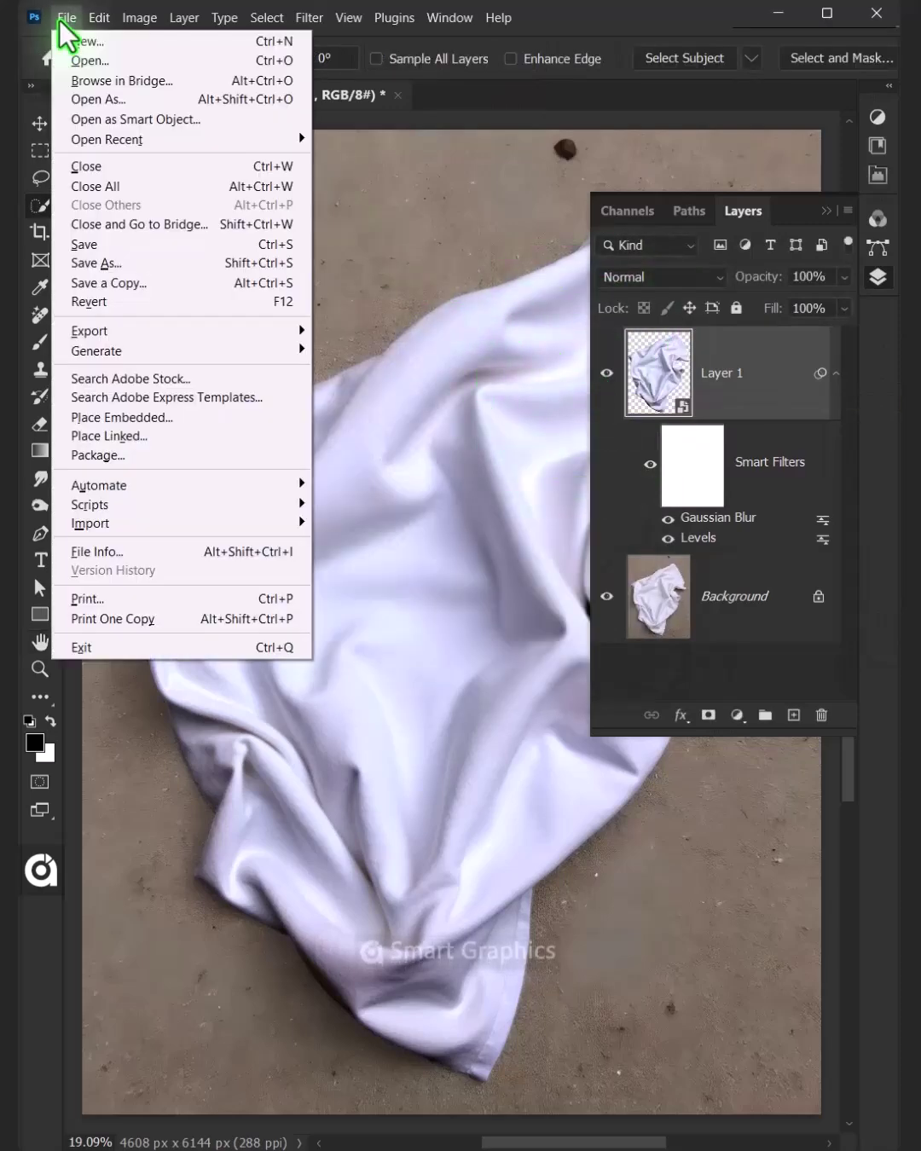
click(134, 265)
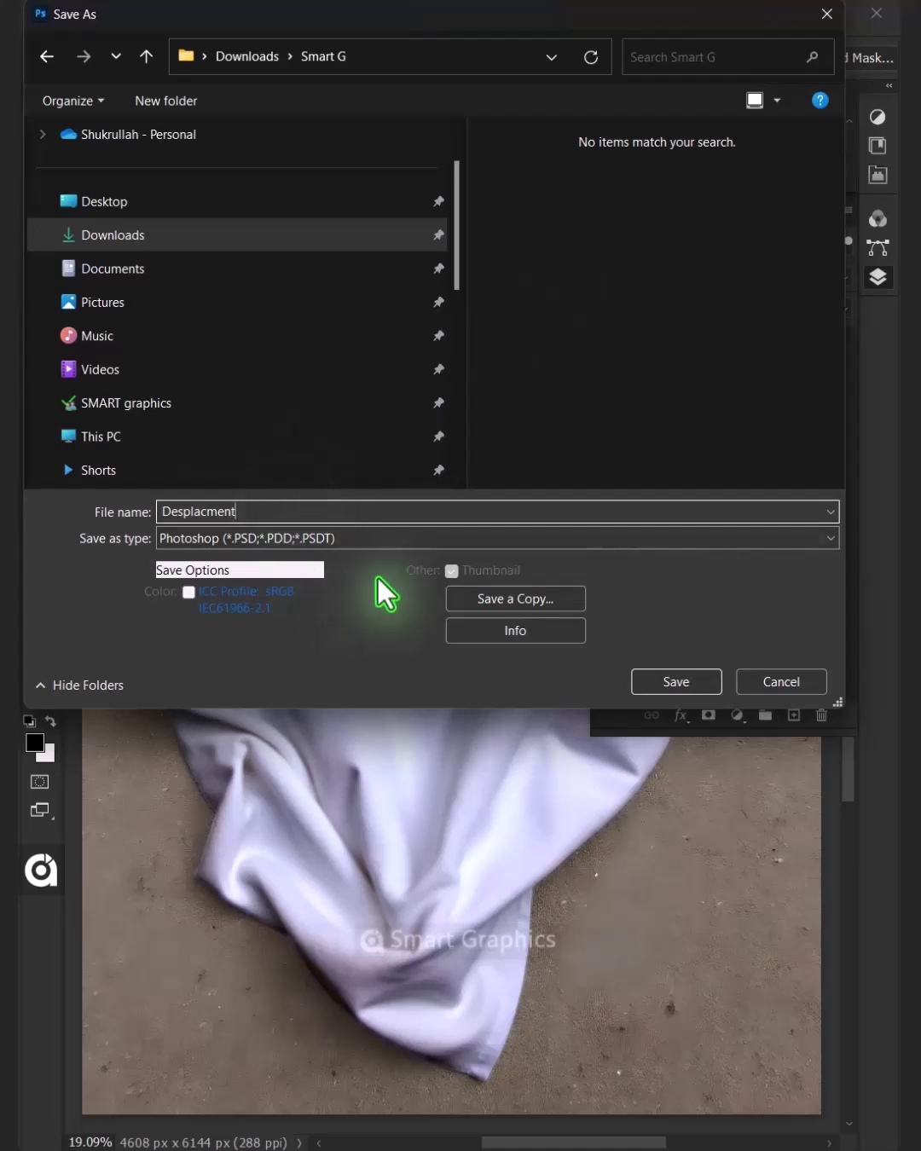
click(829, 529)
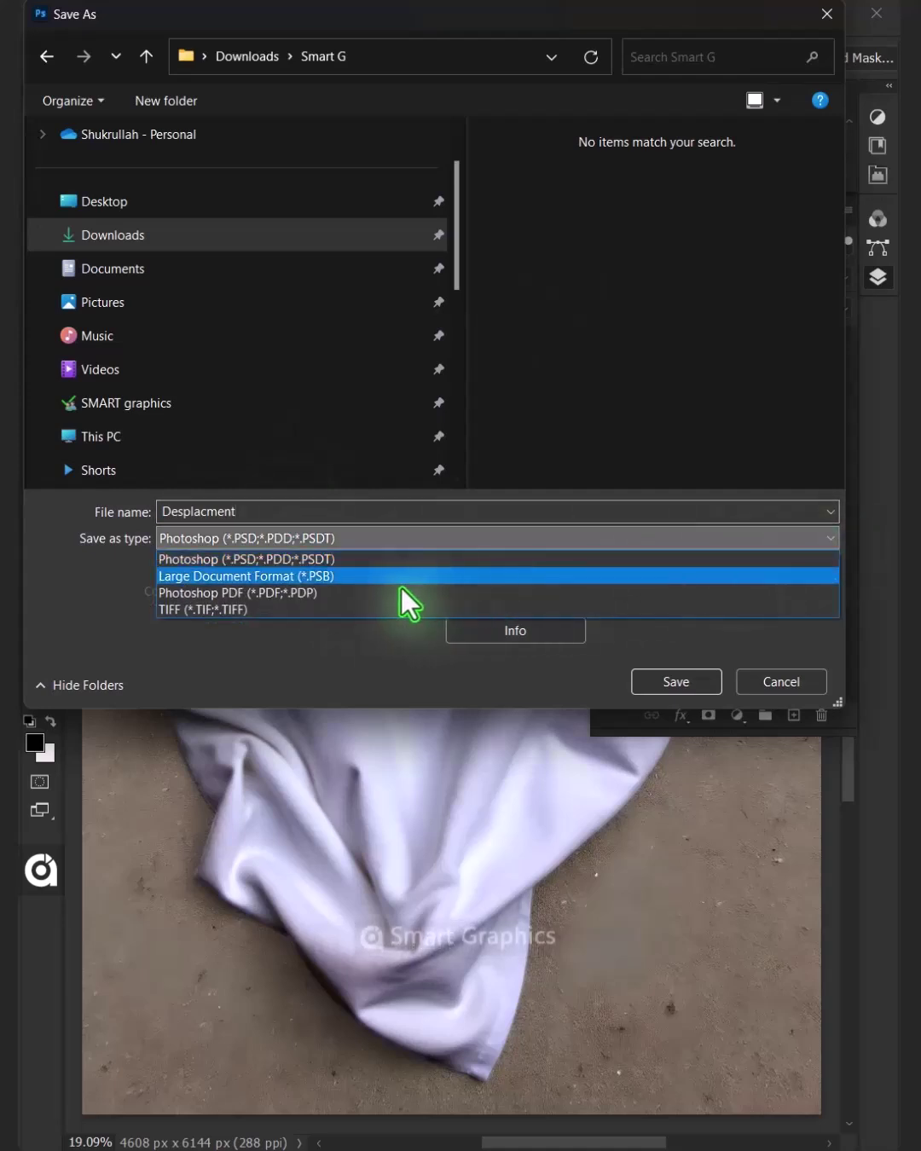
click(230, 554)
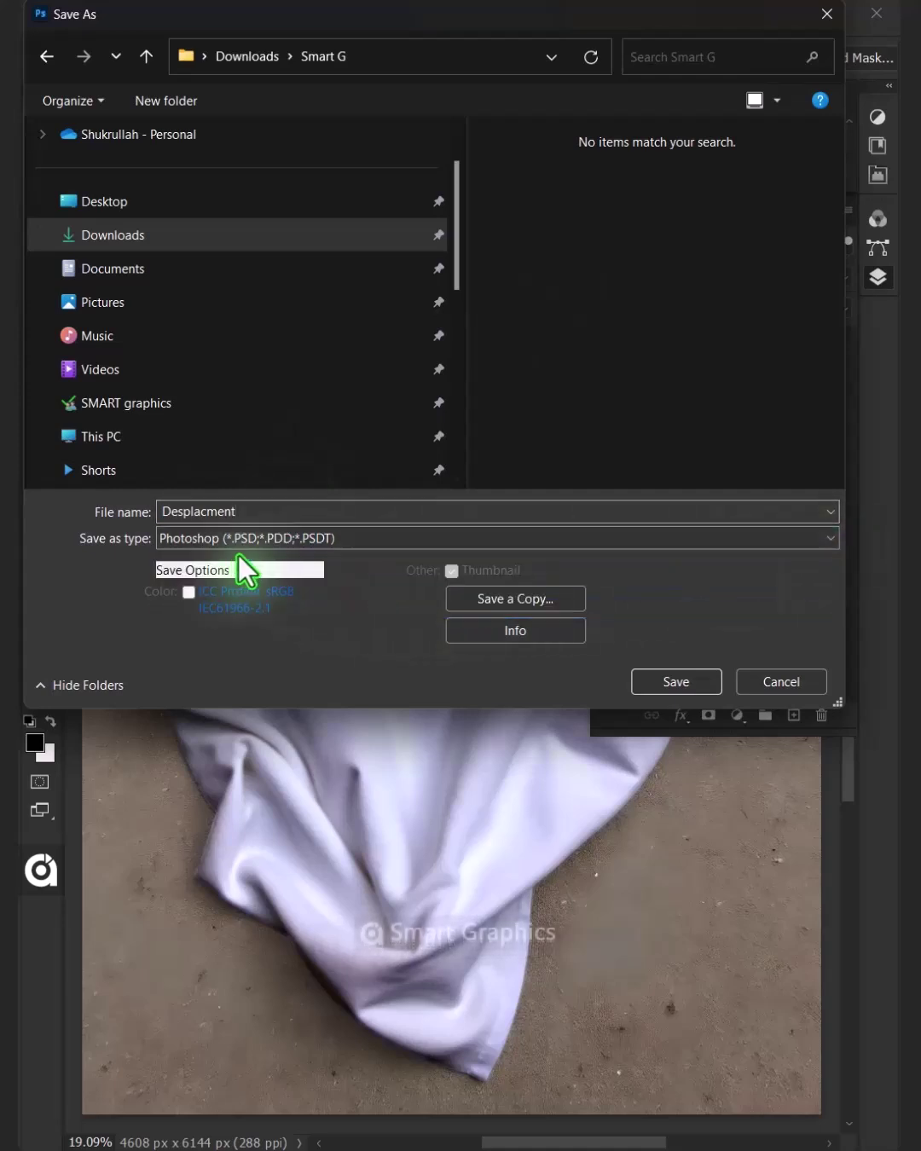
click(666, 683)
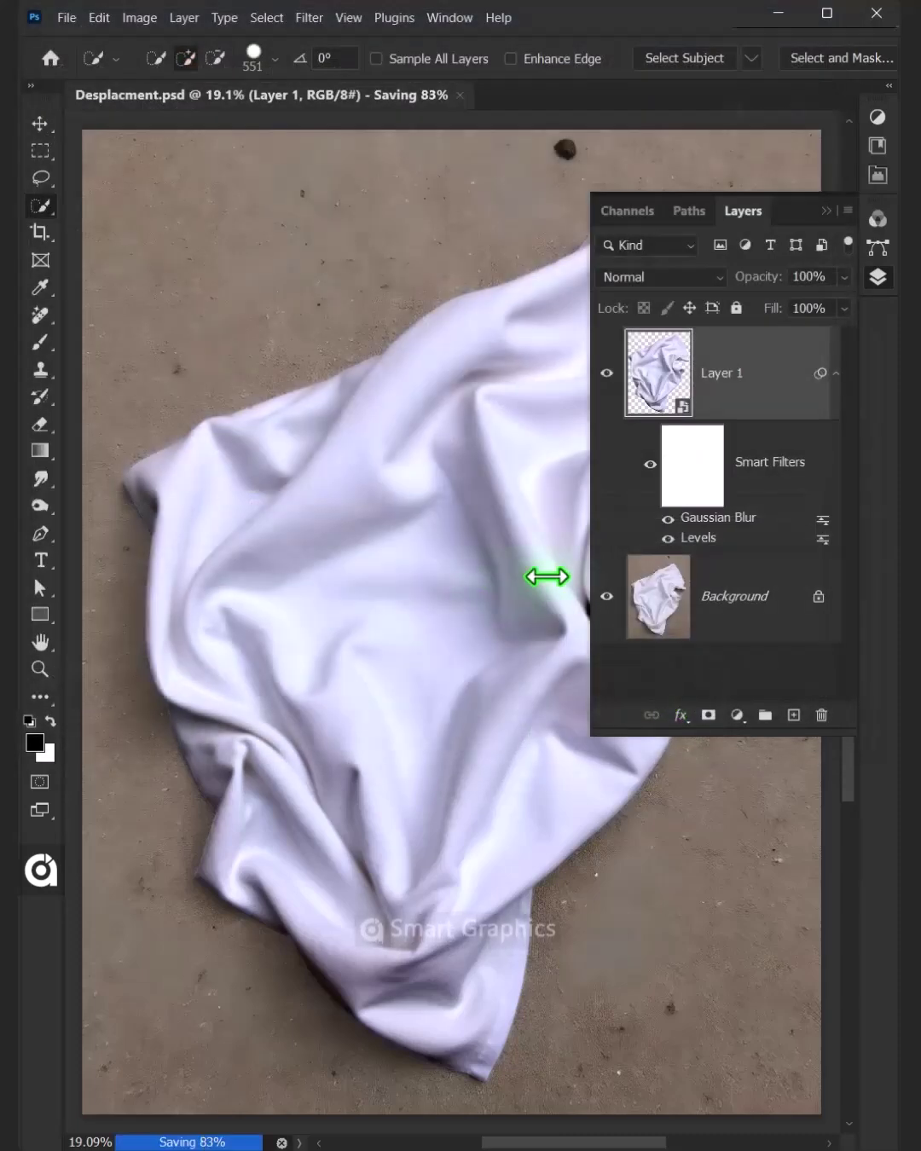
Delete Layer 1's Levels and blur smart filters, then draw a large black rectangle over the towel.
drag(764, 477, 821, 715)
key(F7)
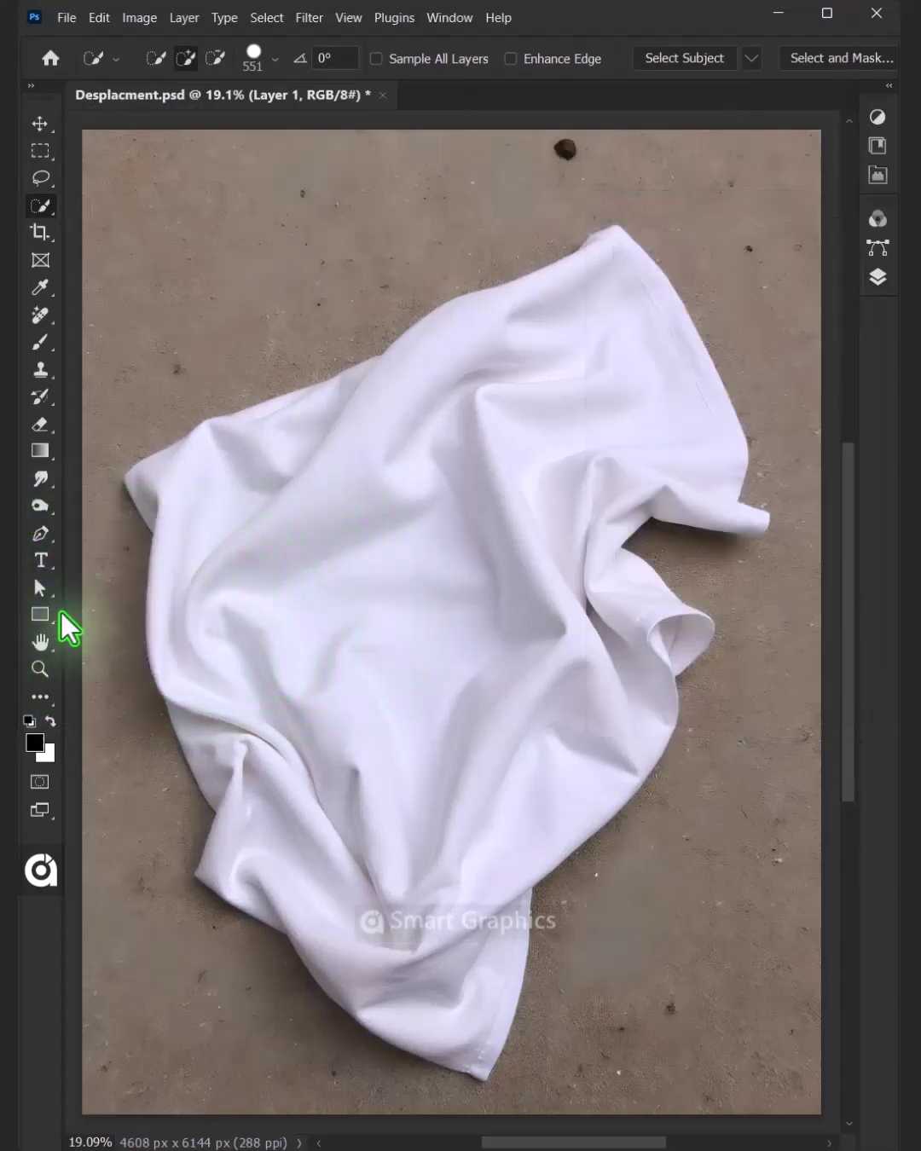
click(42, 616)
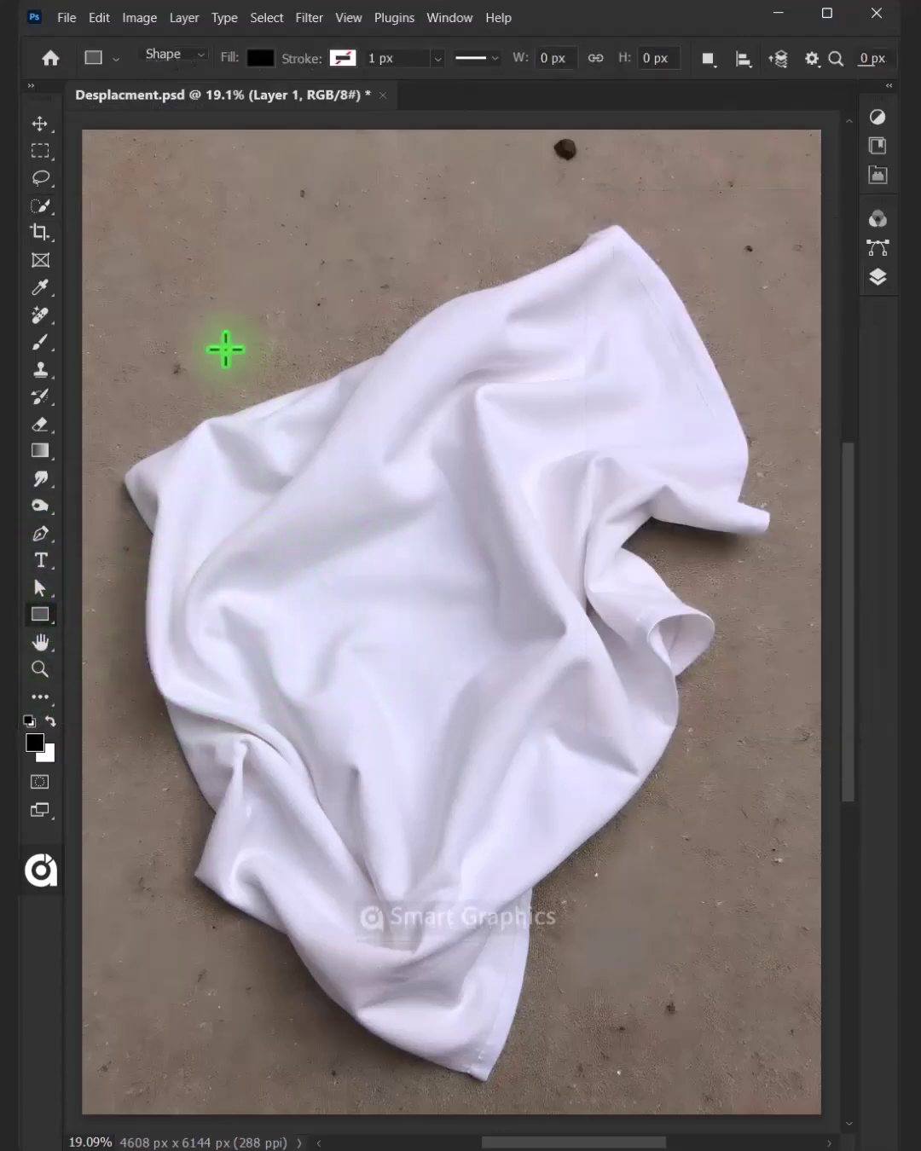
drag(179, 341, 701, 885)
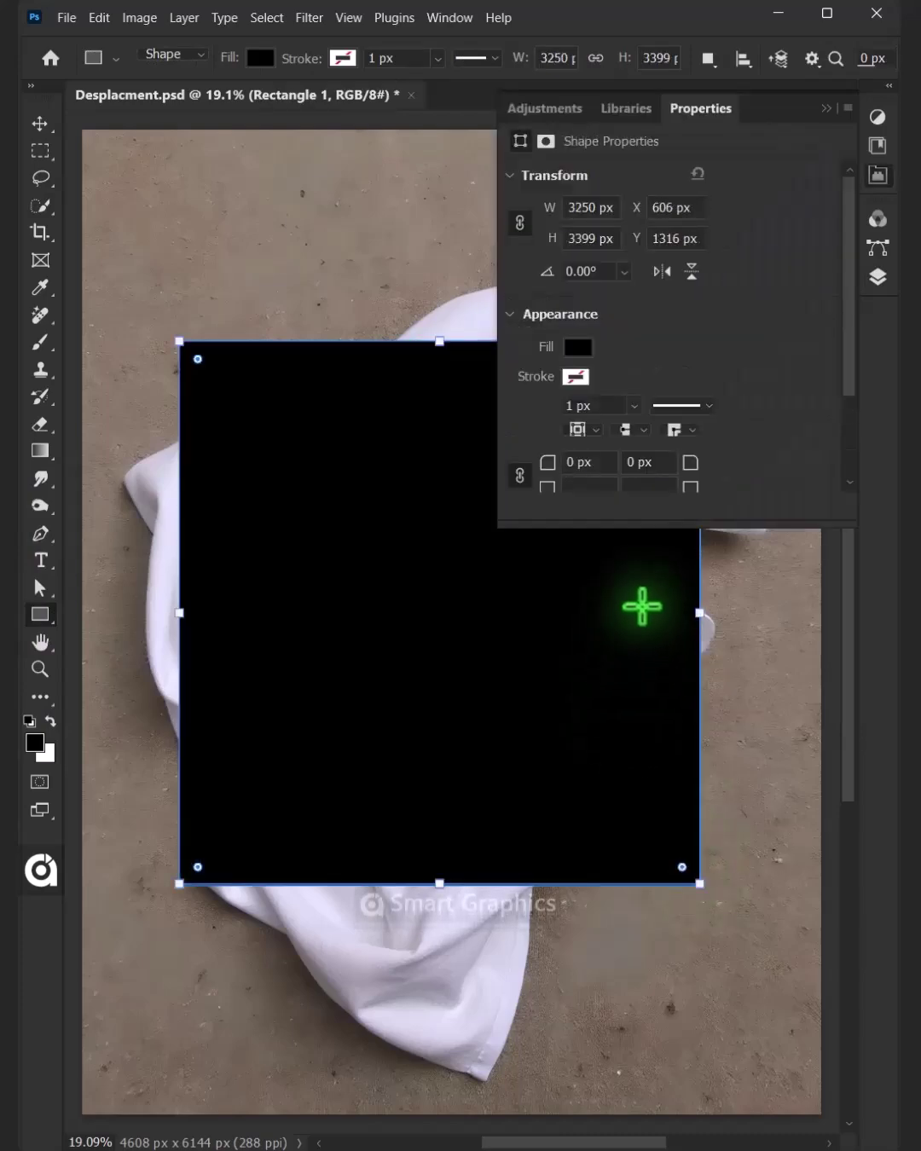
Set Rectangle 1's opacity to 38% and convert it to a smart object.
click(879, 280)
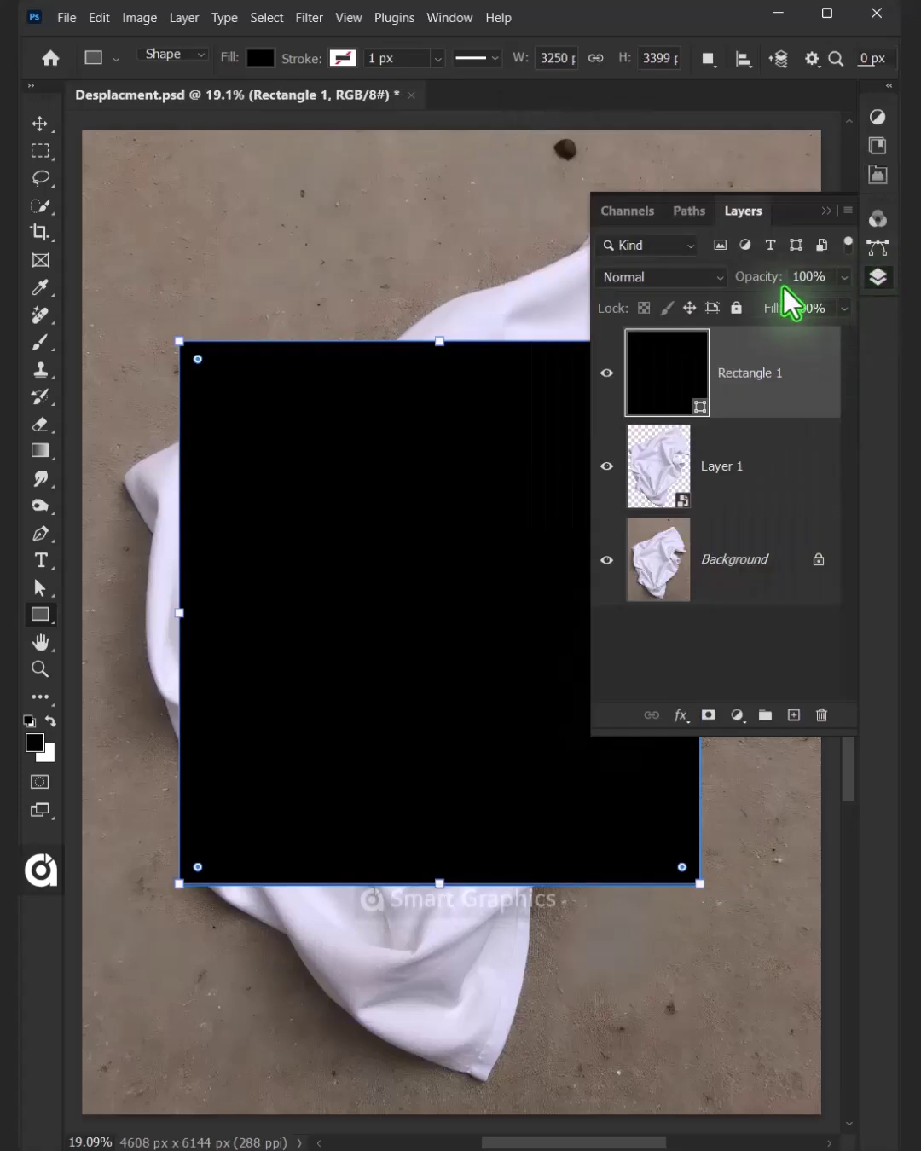
drag(765, 283, 698, 298)
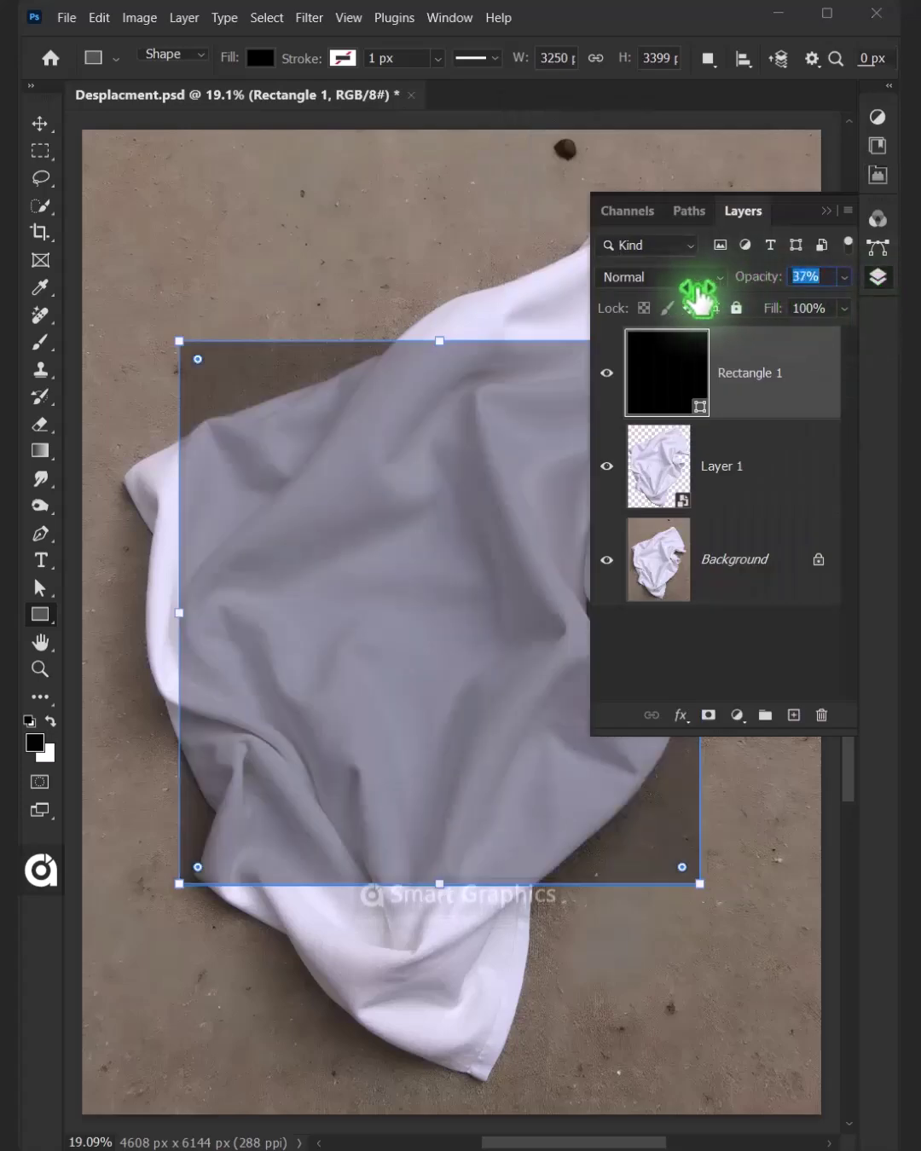
right_click(714, 337)
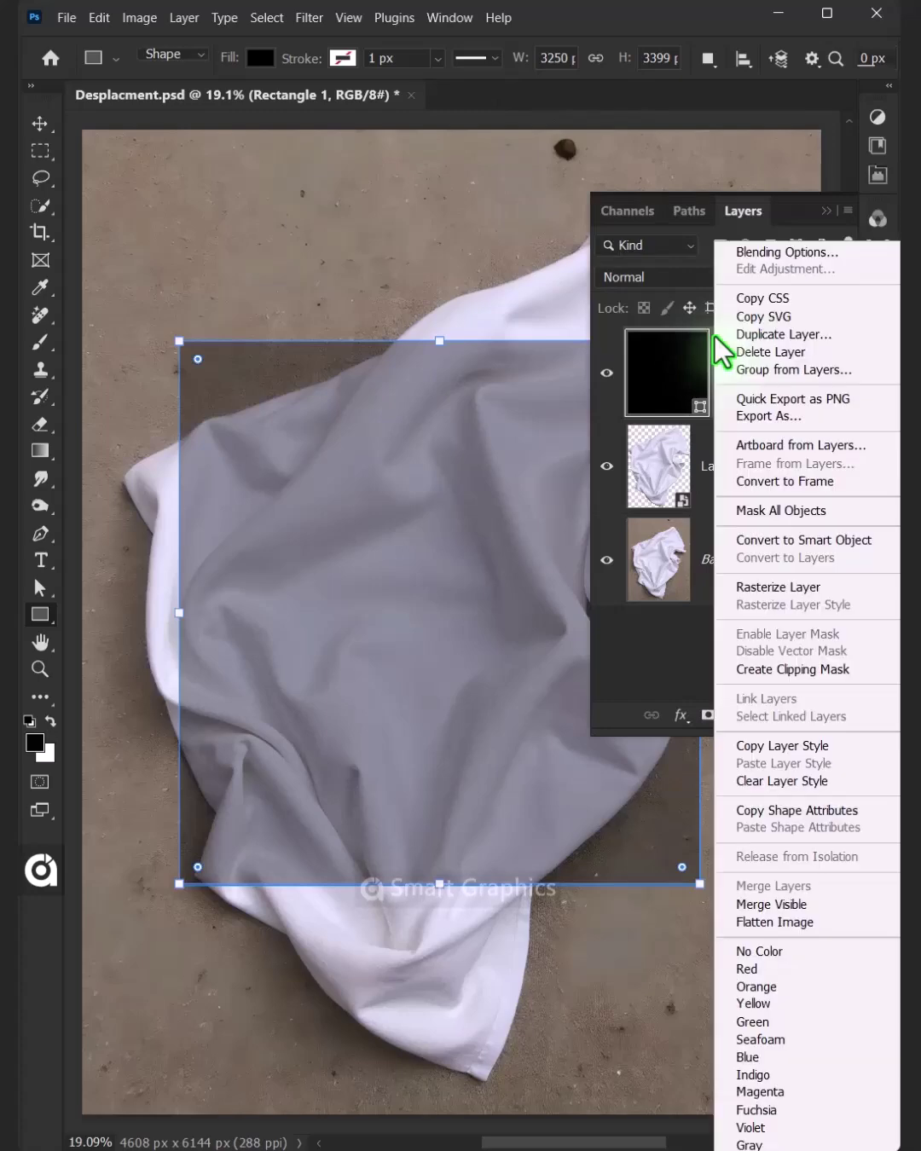
click(769, 541)
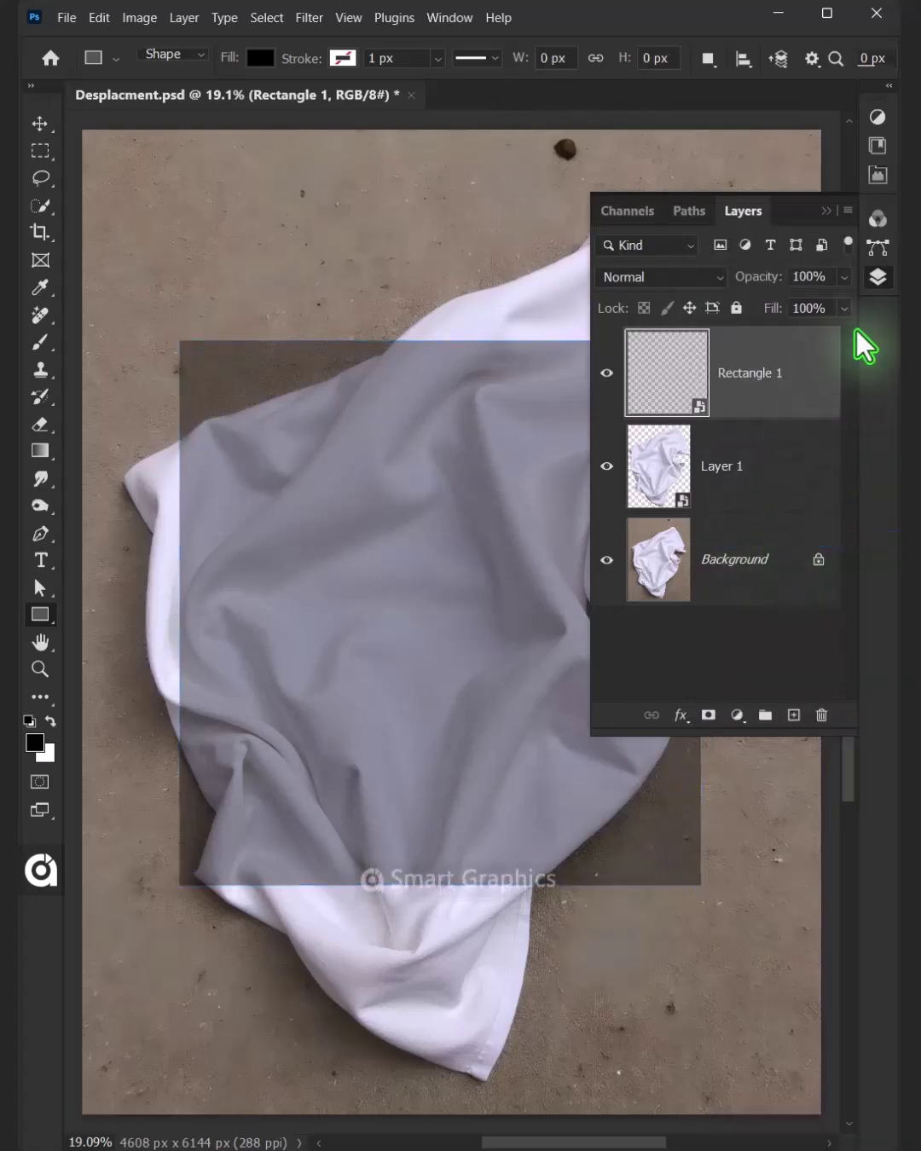
click(878, 279)
Distort the rectangle's corners and edges so it covers the whole towel.
key(ctrl+t)
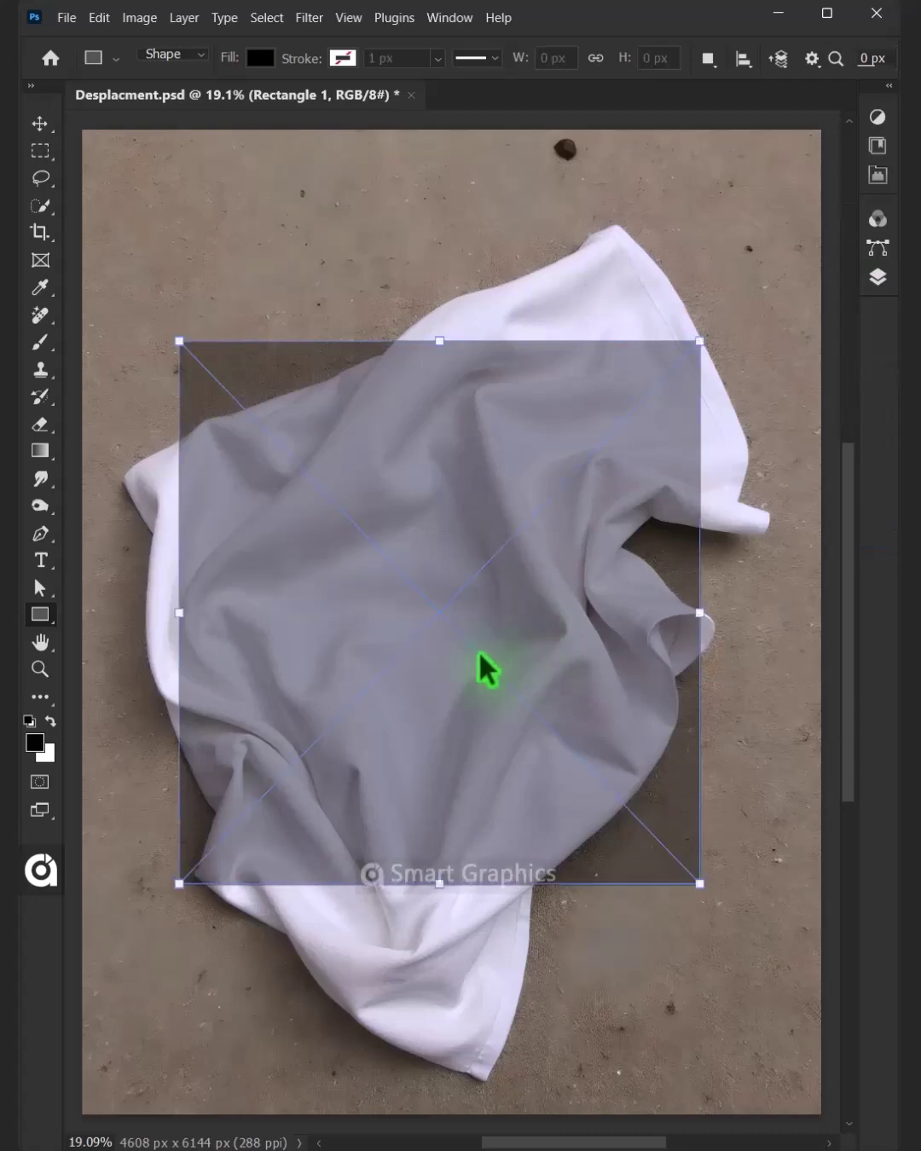
right_click(256, 364)
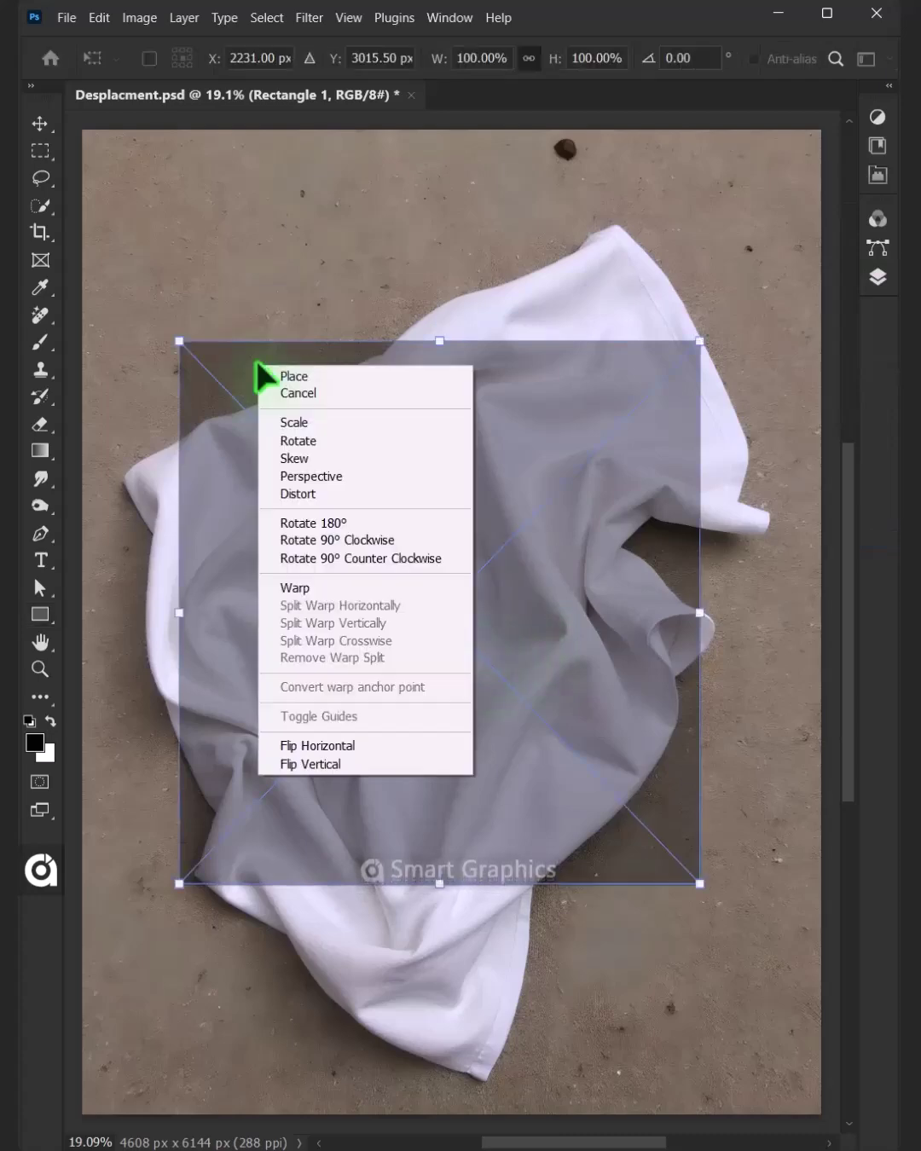
click(296, 494)
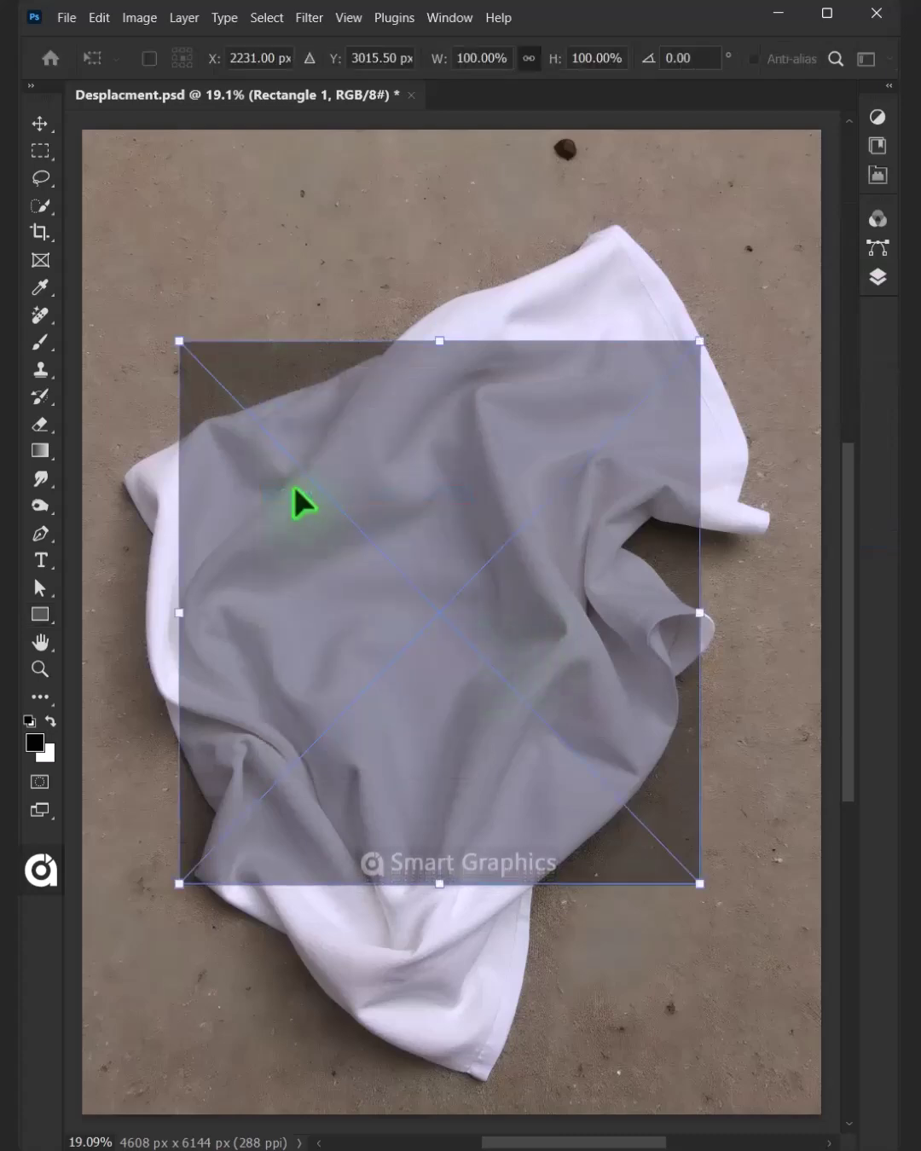
drag(178, 341, 111, 452)
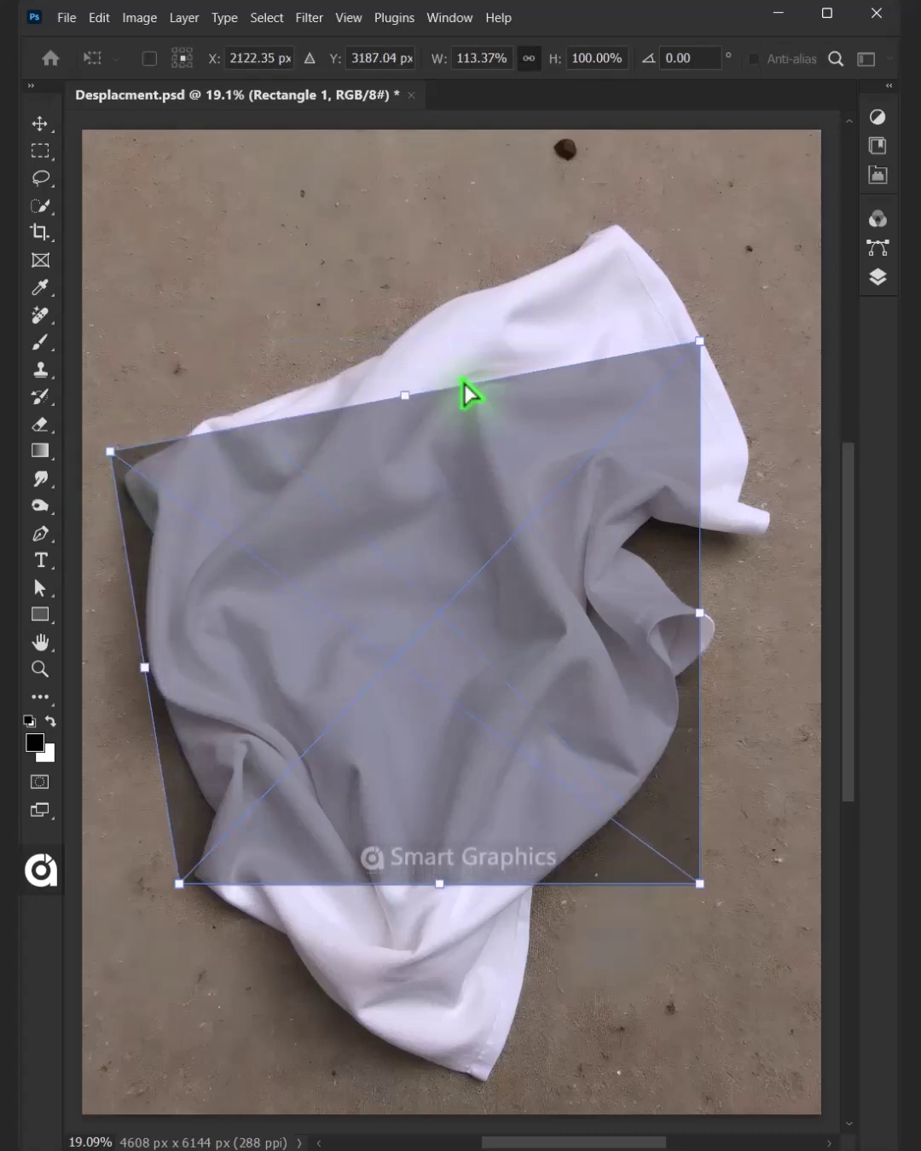
drag(700, 341, 632, 210)
drag(700, 884, 807, 545)
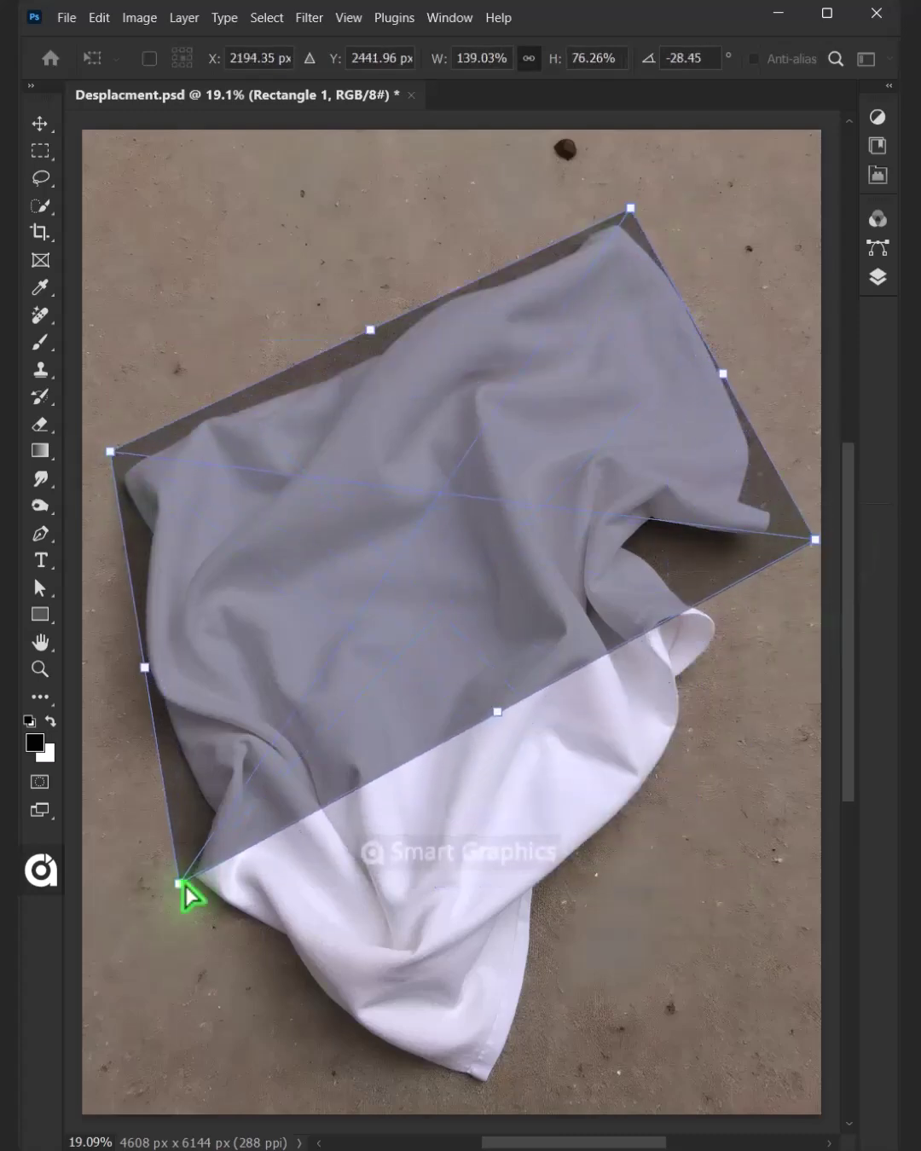
drag(186, 893, 197, 1104)
drag(514, 831, 607, 1012)
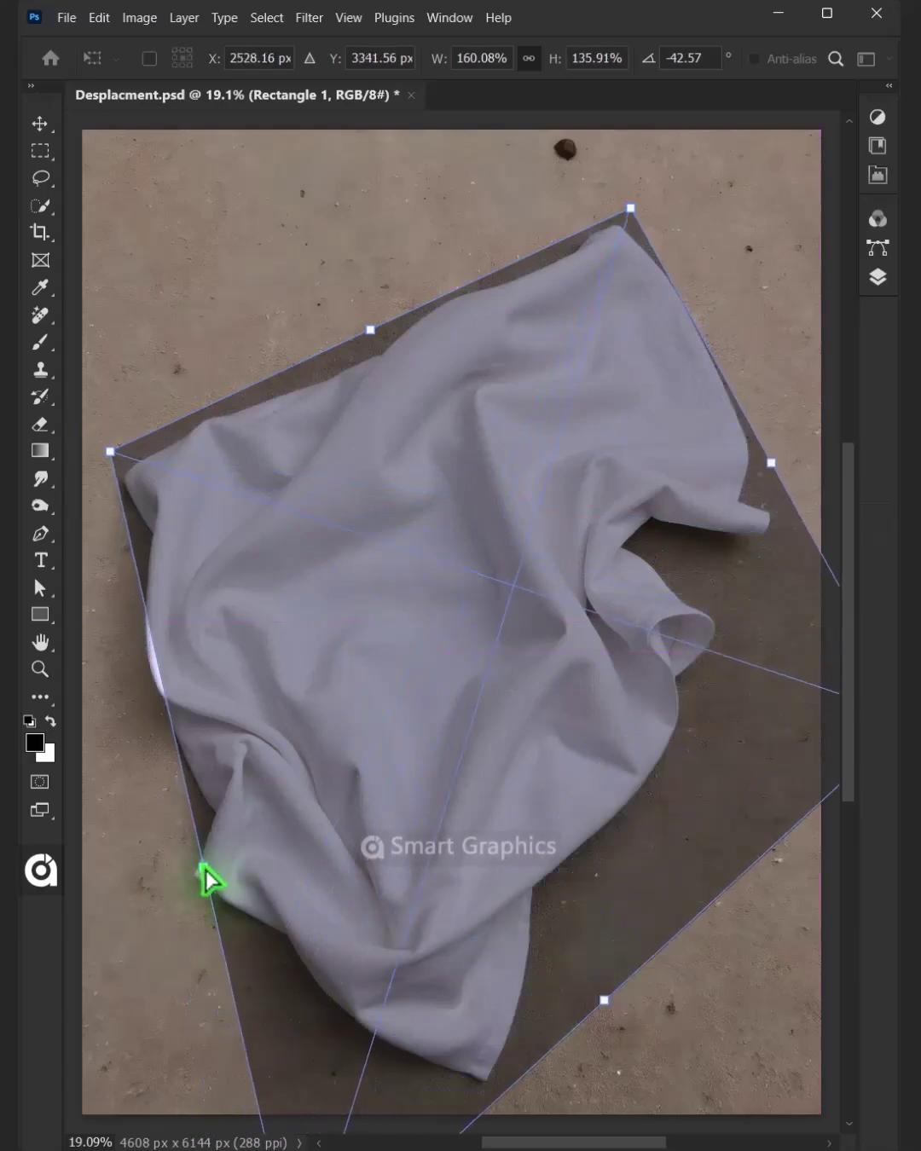
drag(207, 883, 189, 887)
drag(772, 468, 755, 416)
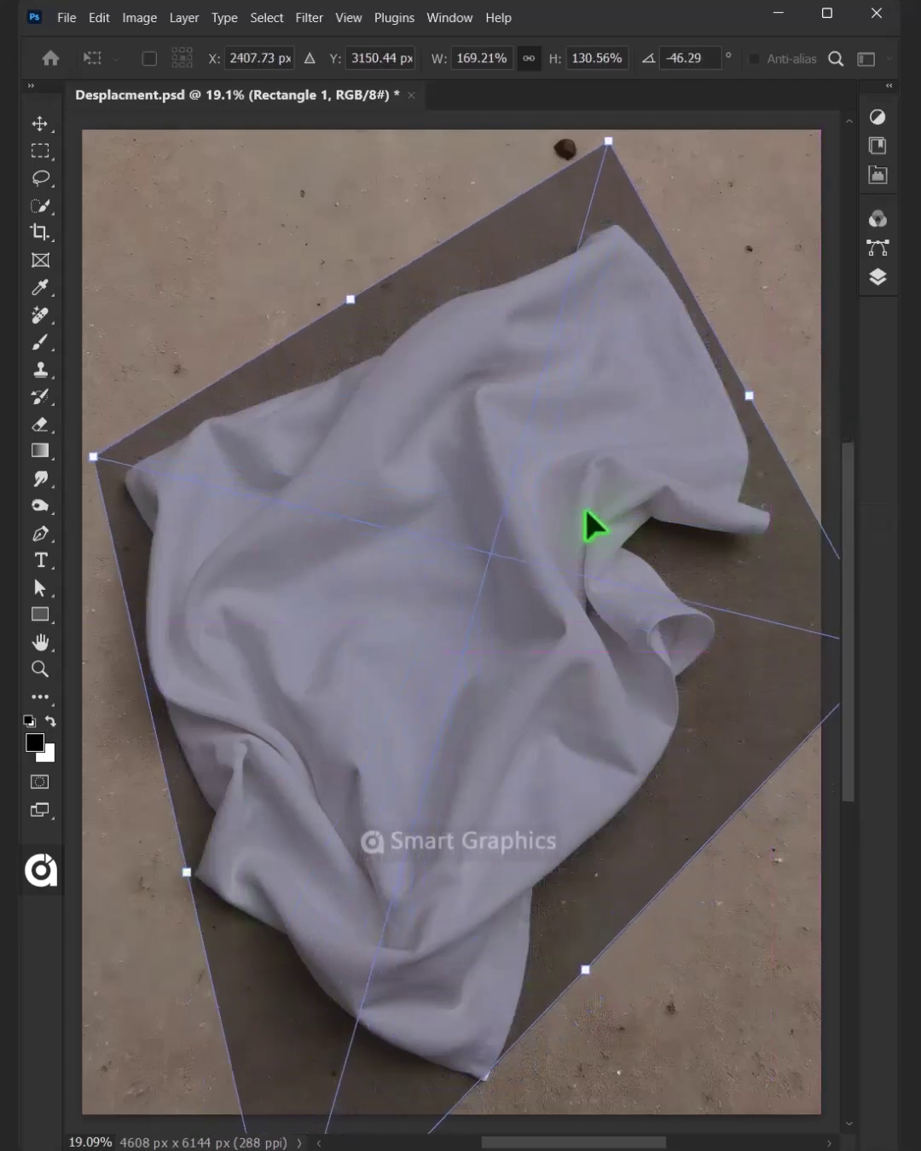
key(Return)
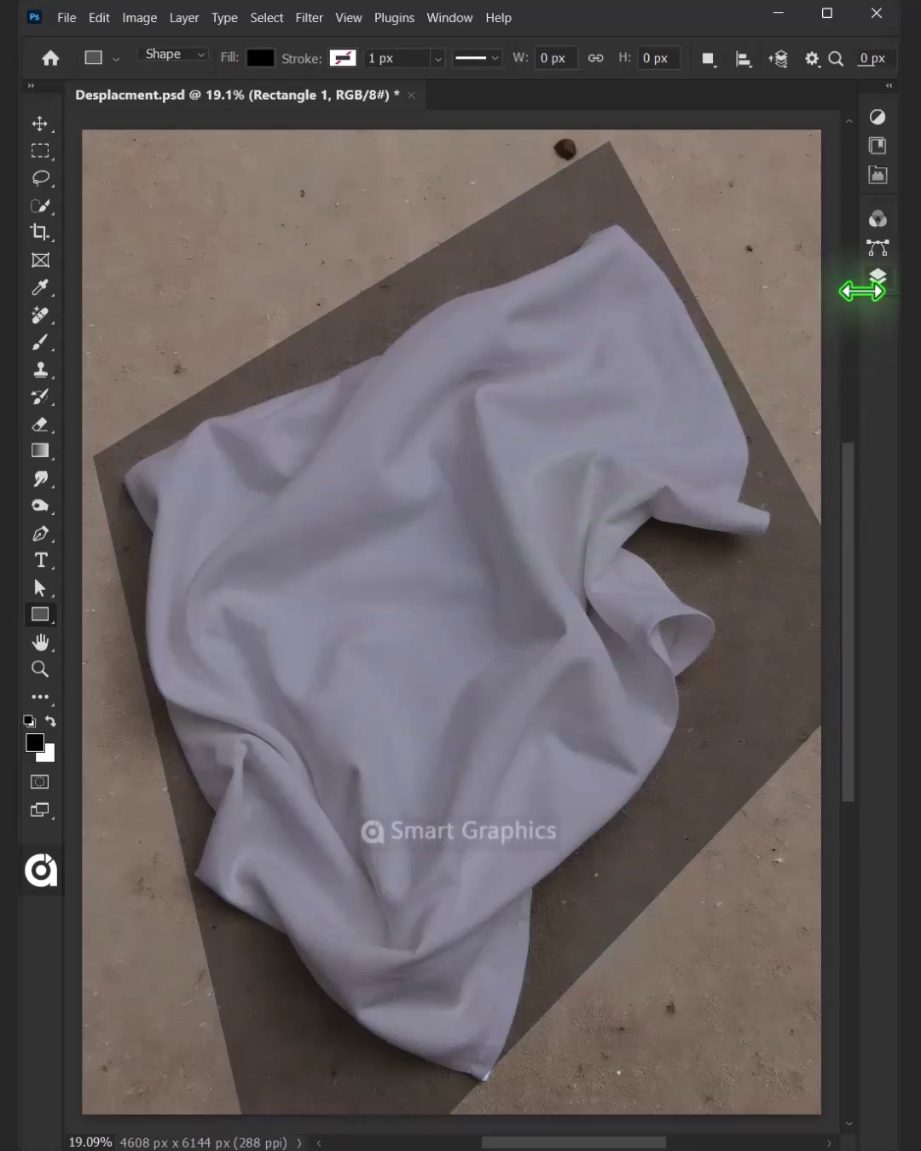
Clip Rectangle 1 to Layer 1 and rename it 'Add Image'.
click(878, 279)
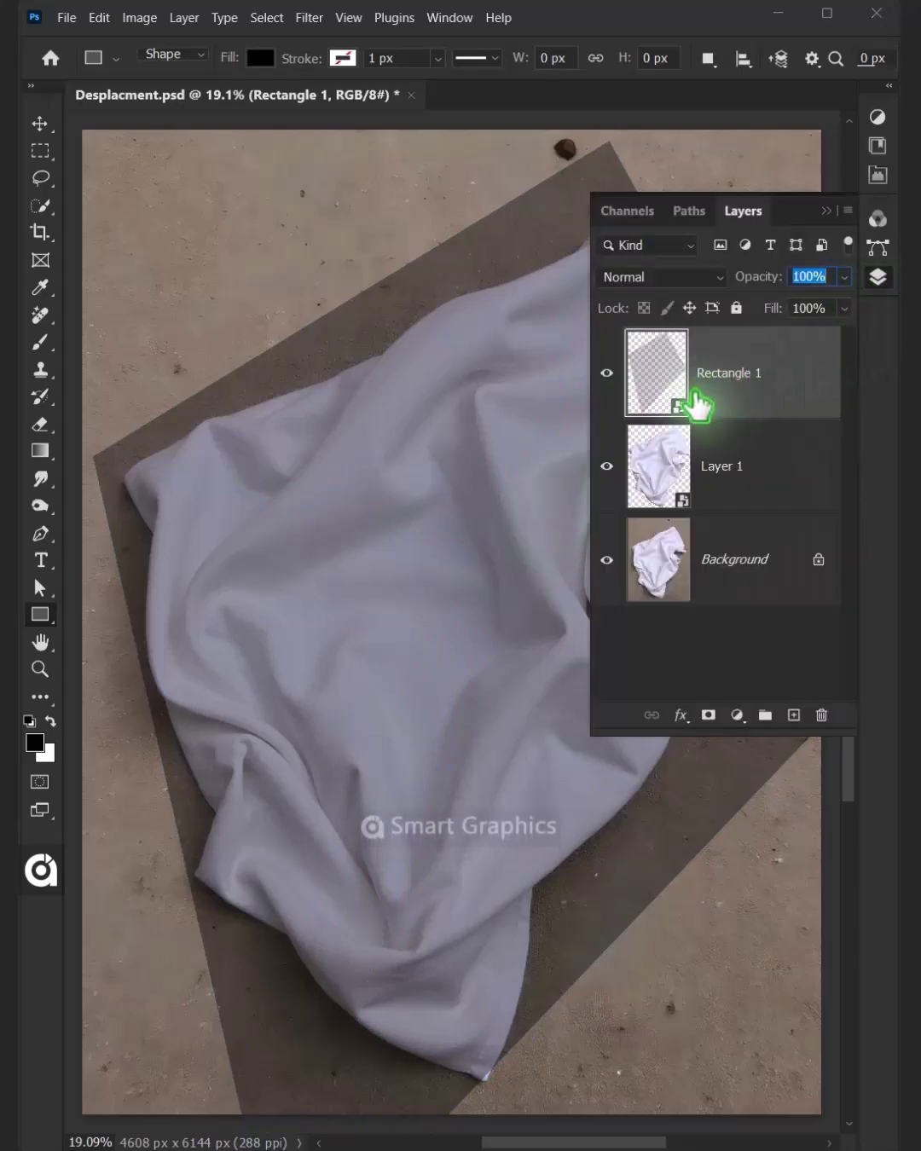
right_click(694, 408)
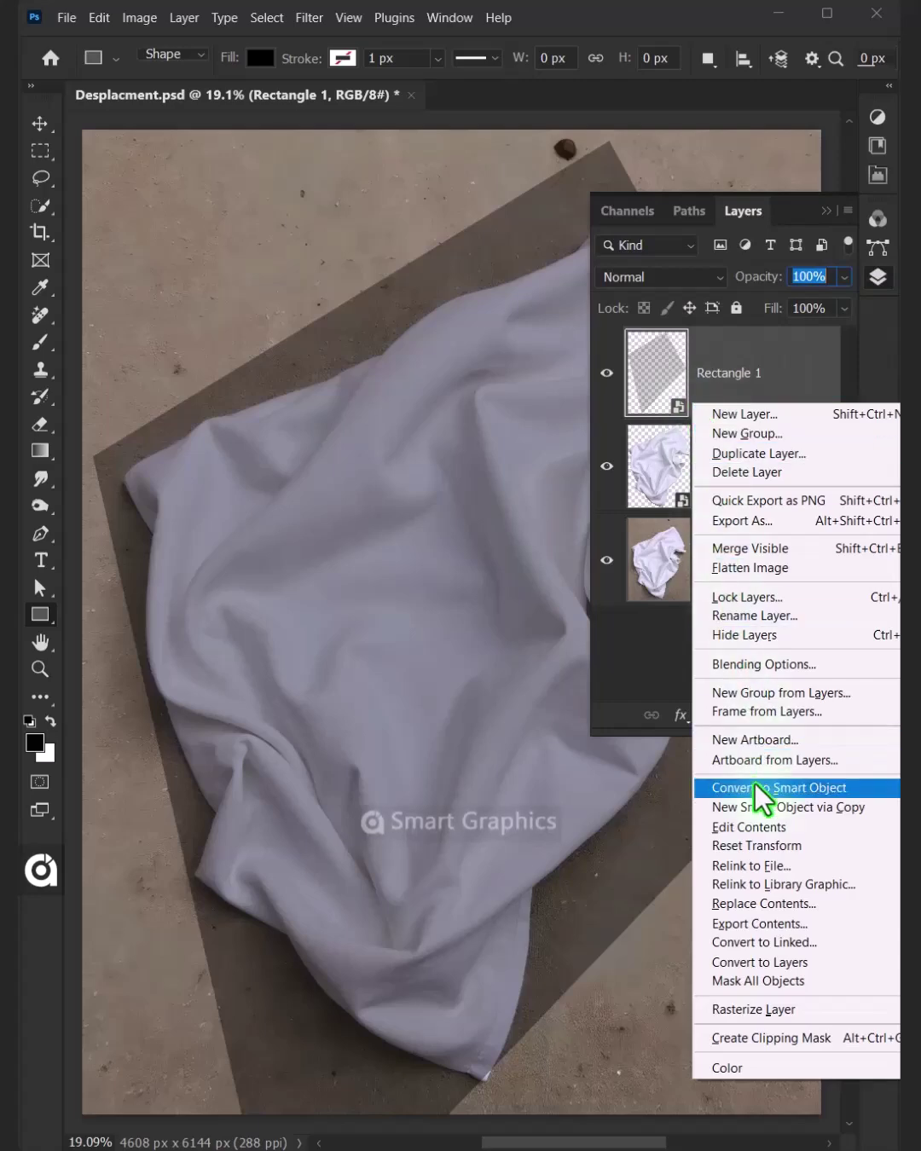
click(763, 1038)
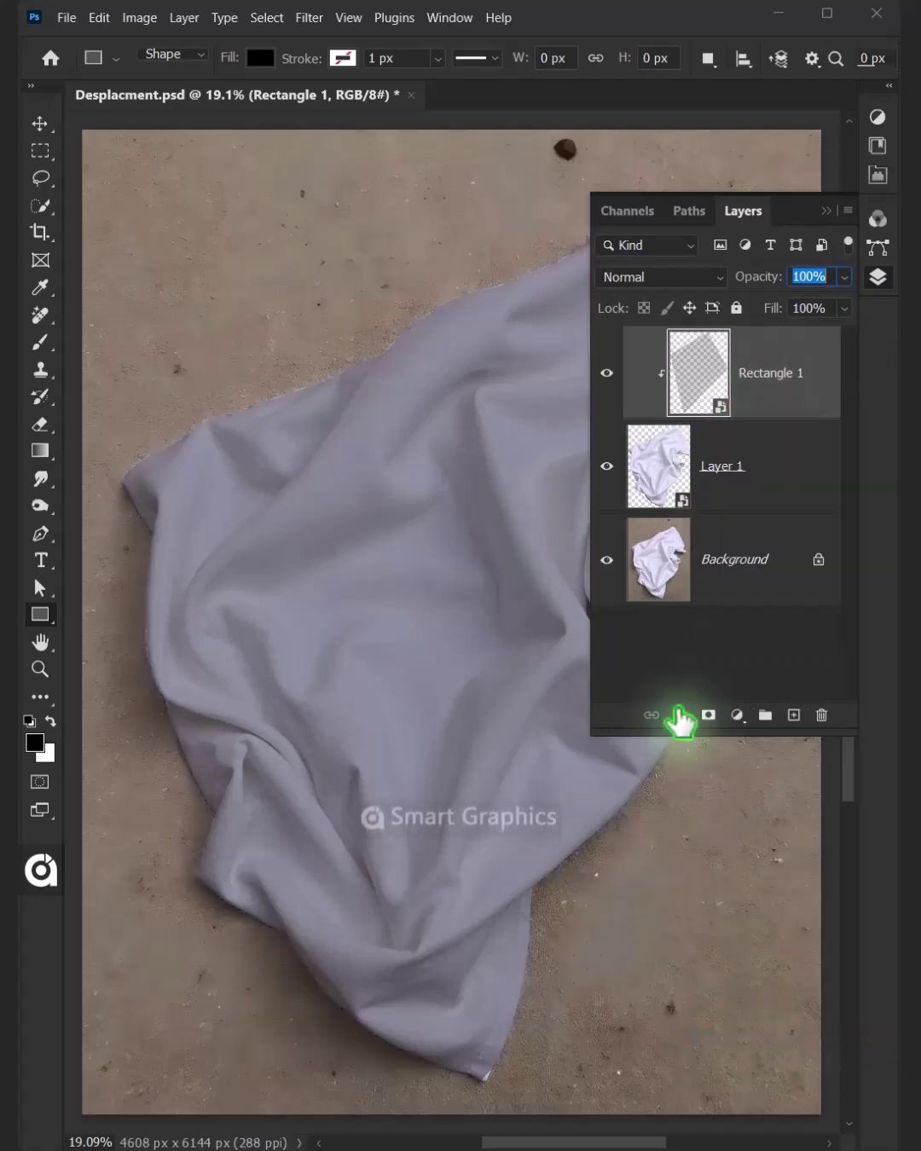
double_click(768, 375)
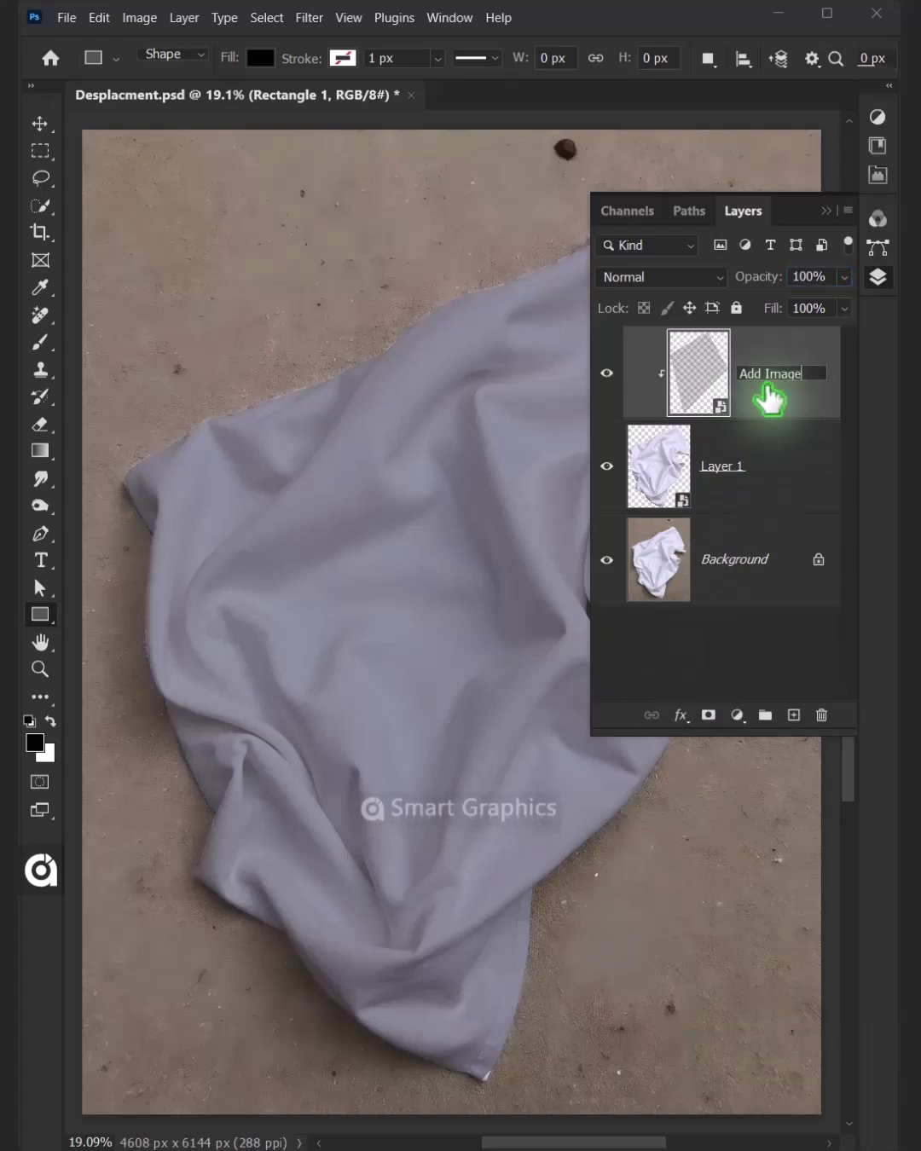
key(Return)
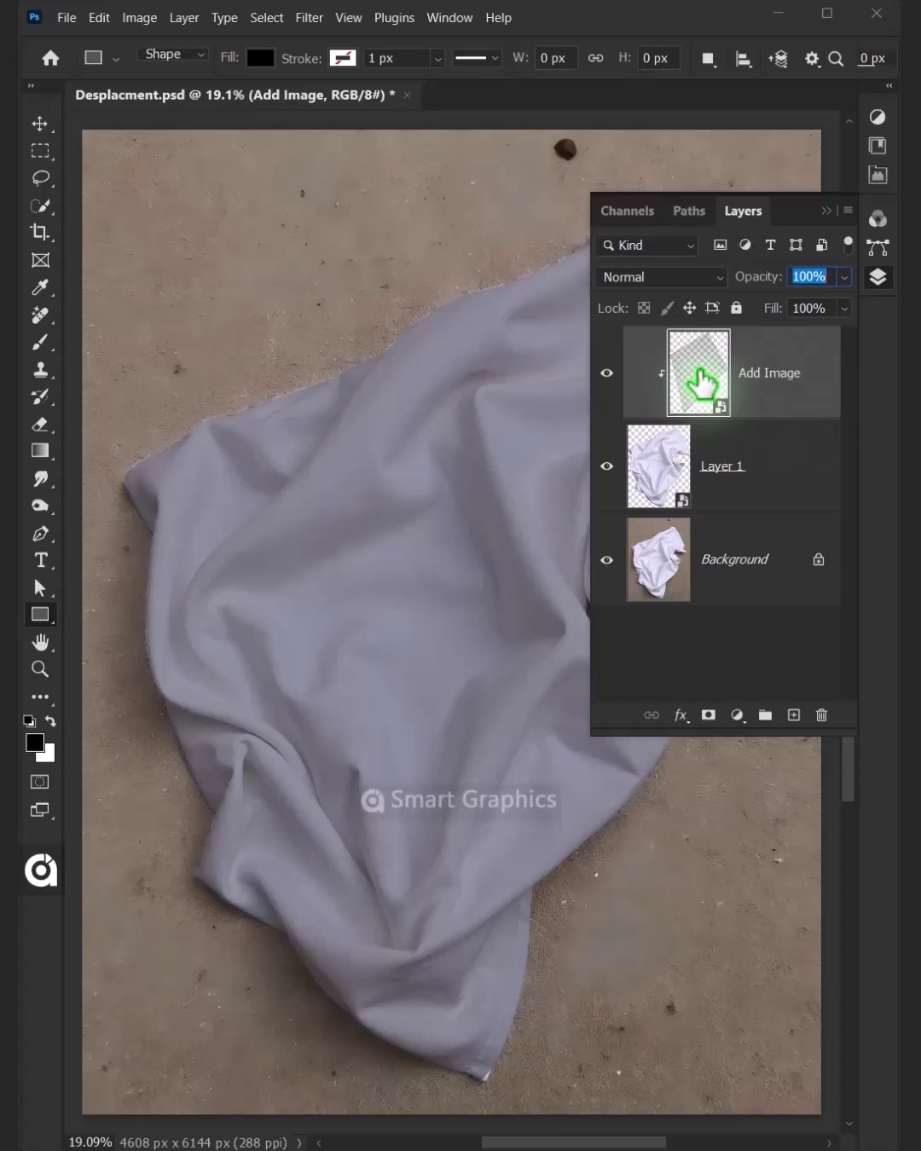
Inside the Add Image smart object, place pattern.jpg embedded and scale it to cover the canvas.
double_click(701, 381)
click(61, 17)
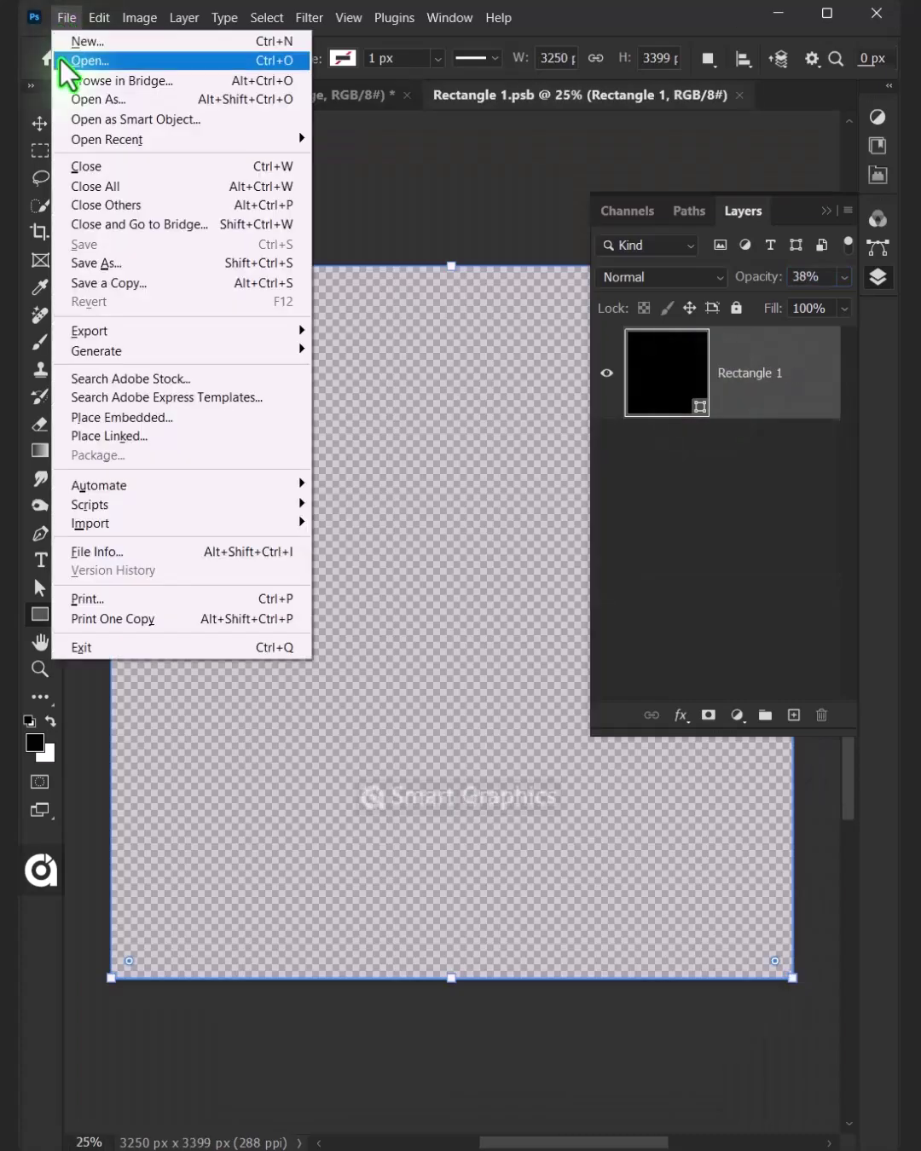
click(107, 417)
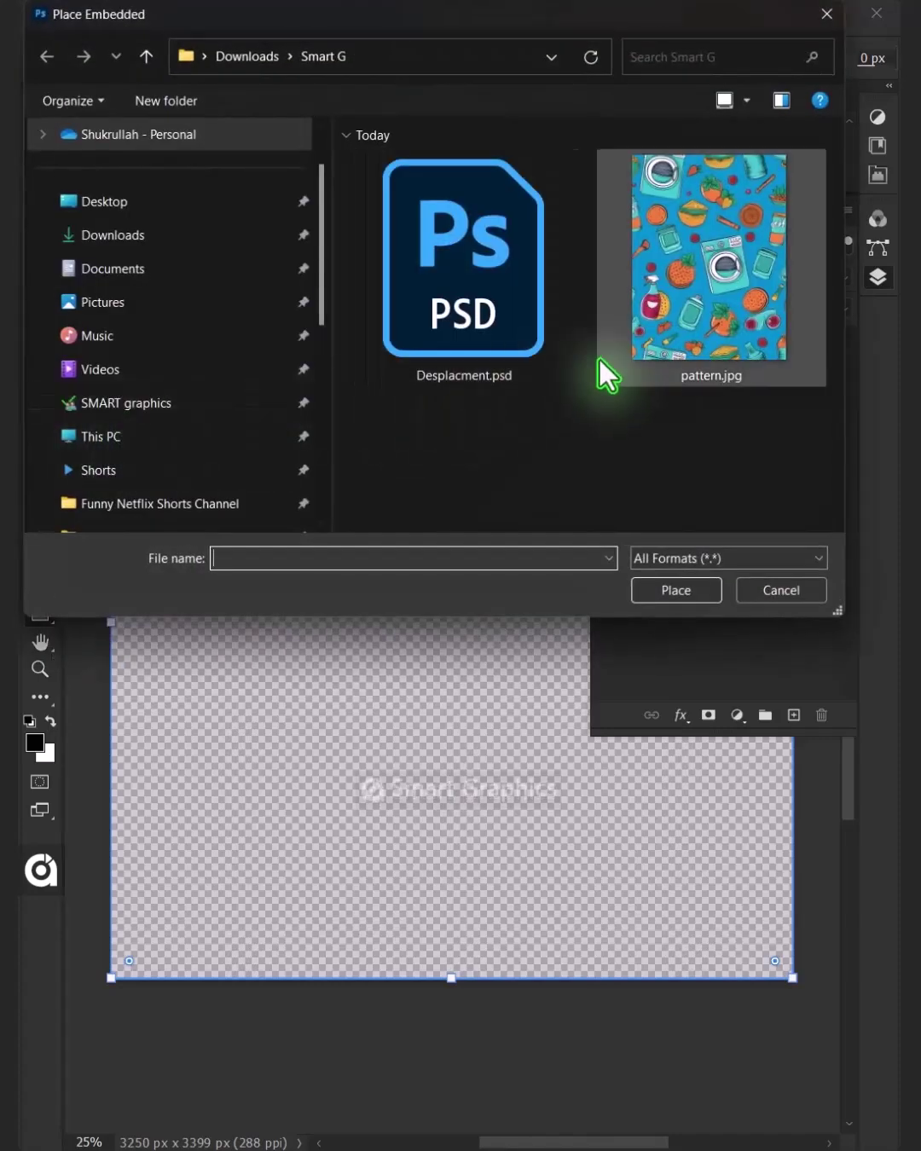
click(718, 298)
click(676, 591)
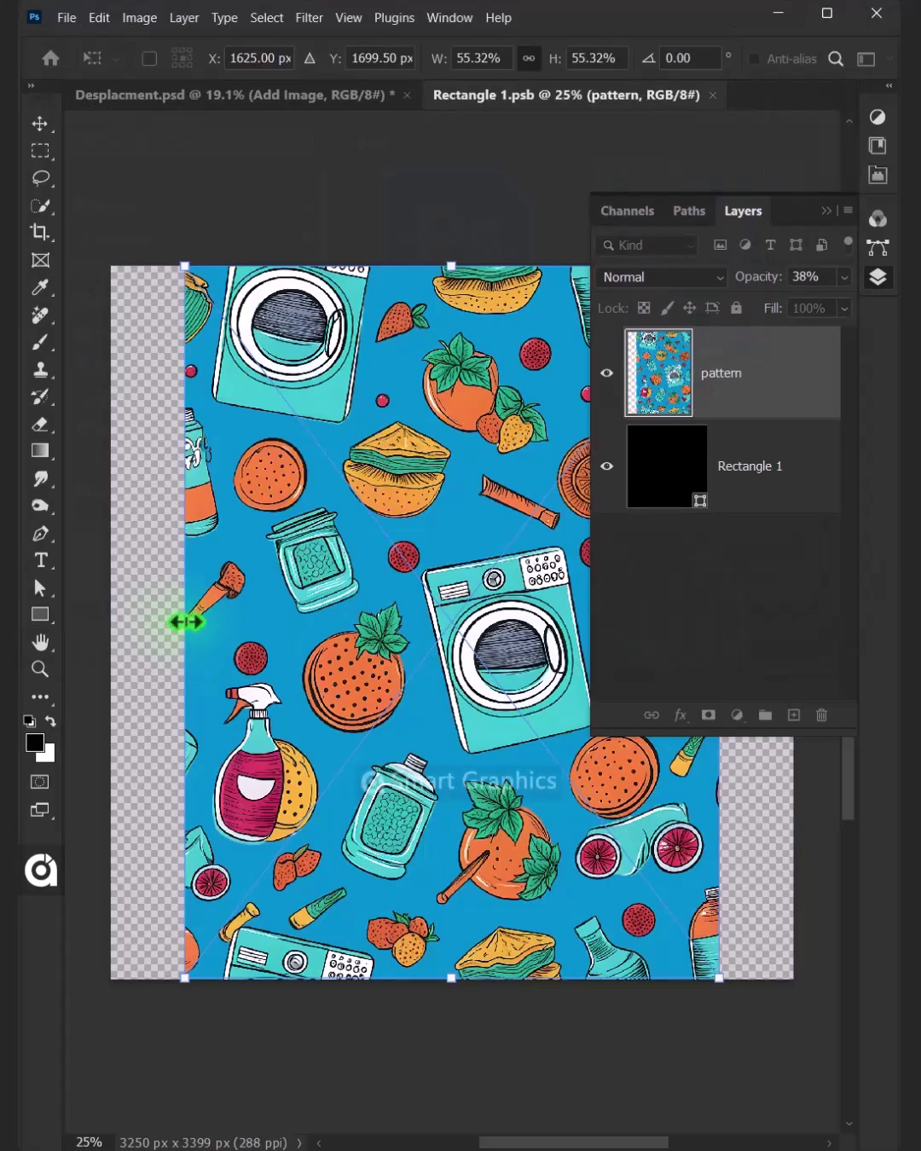
drag(182, 621, 110, 622)
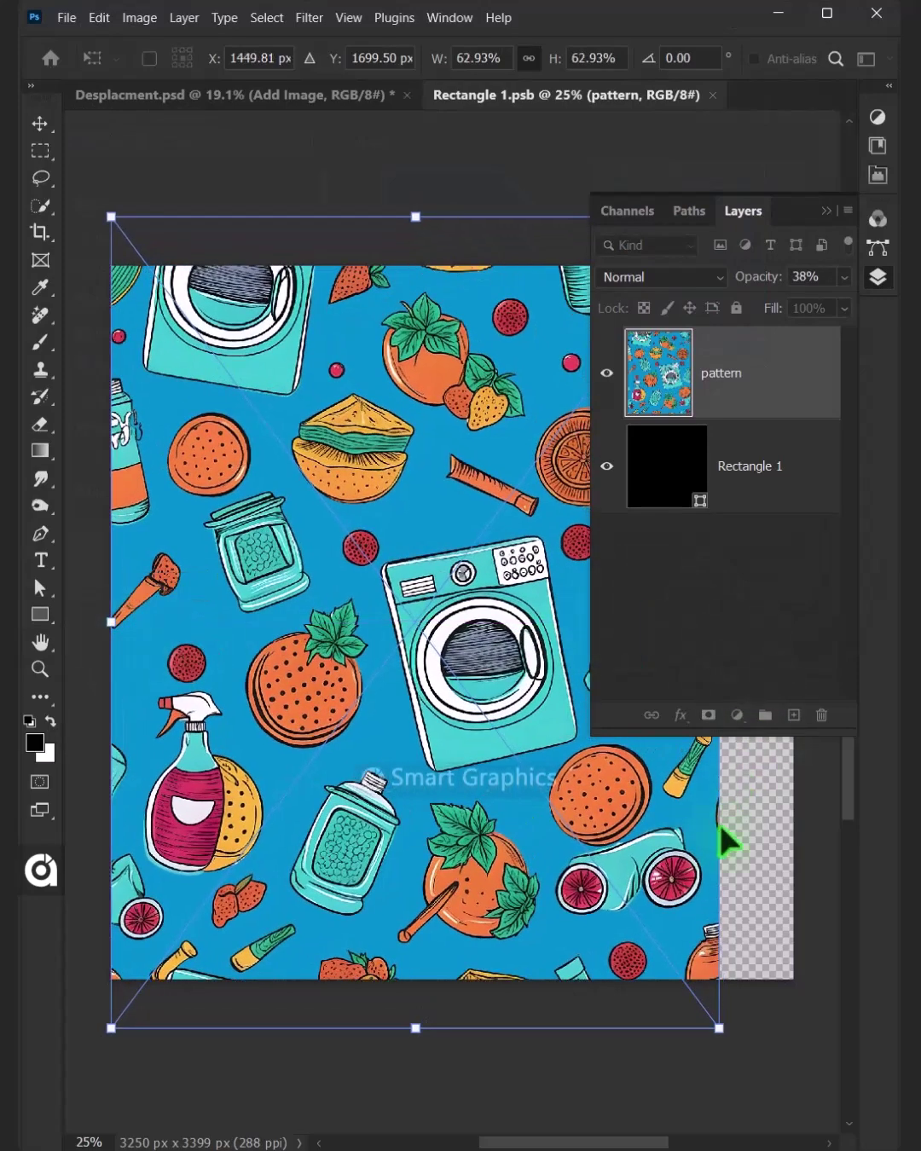
drag(725, 843, 813, 843)
key(Return)
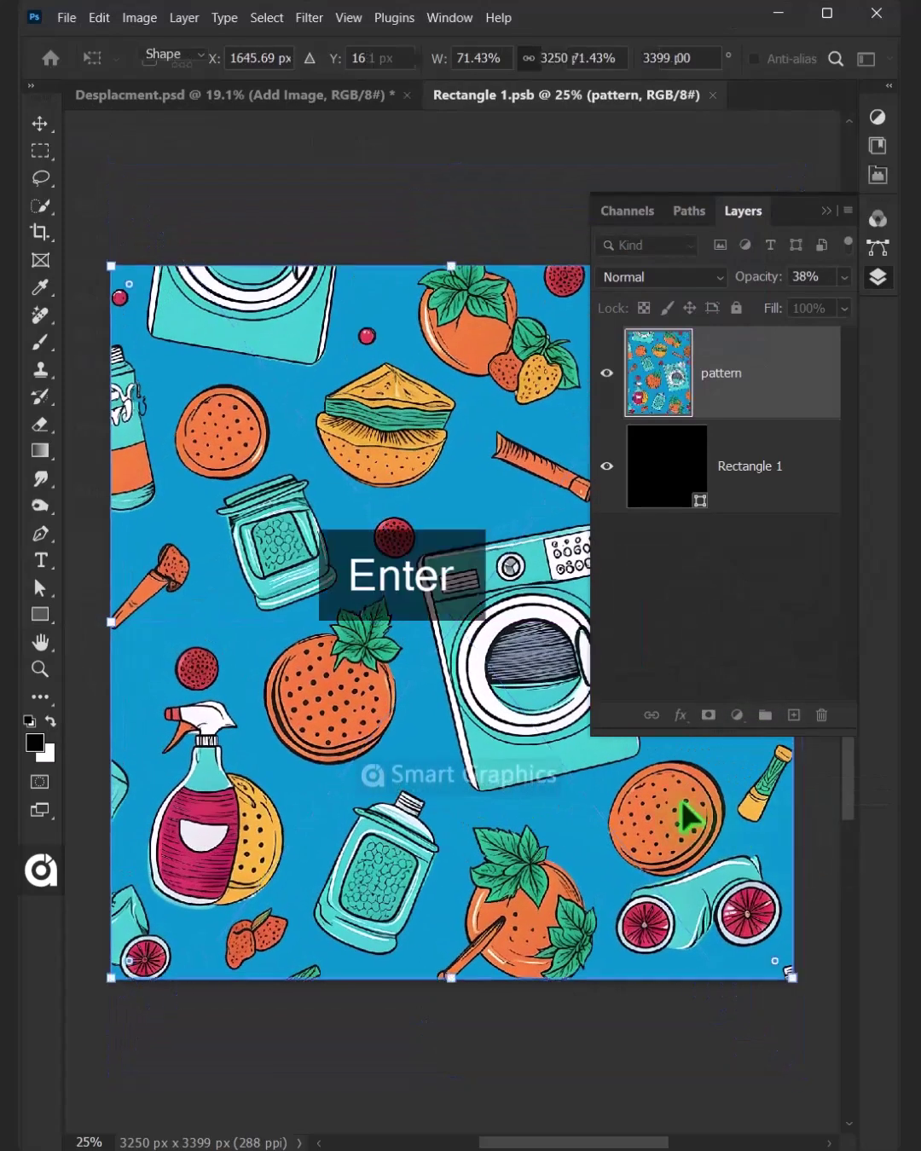
Save the Rectangle 1.psb contents and close that document.
click(66, 17)
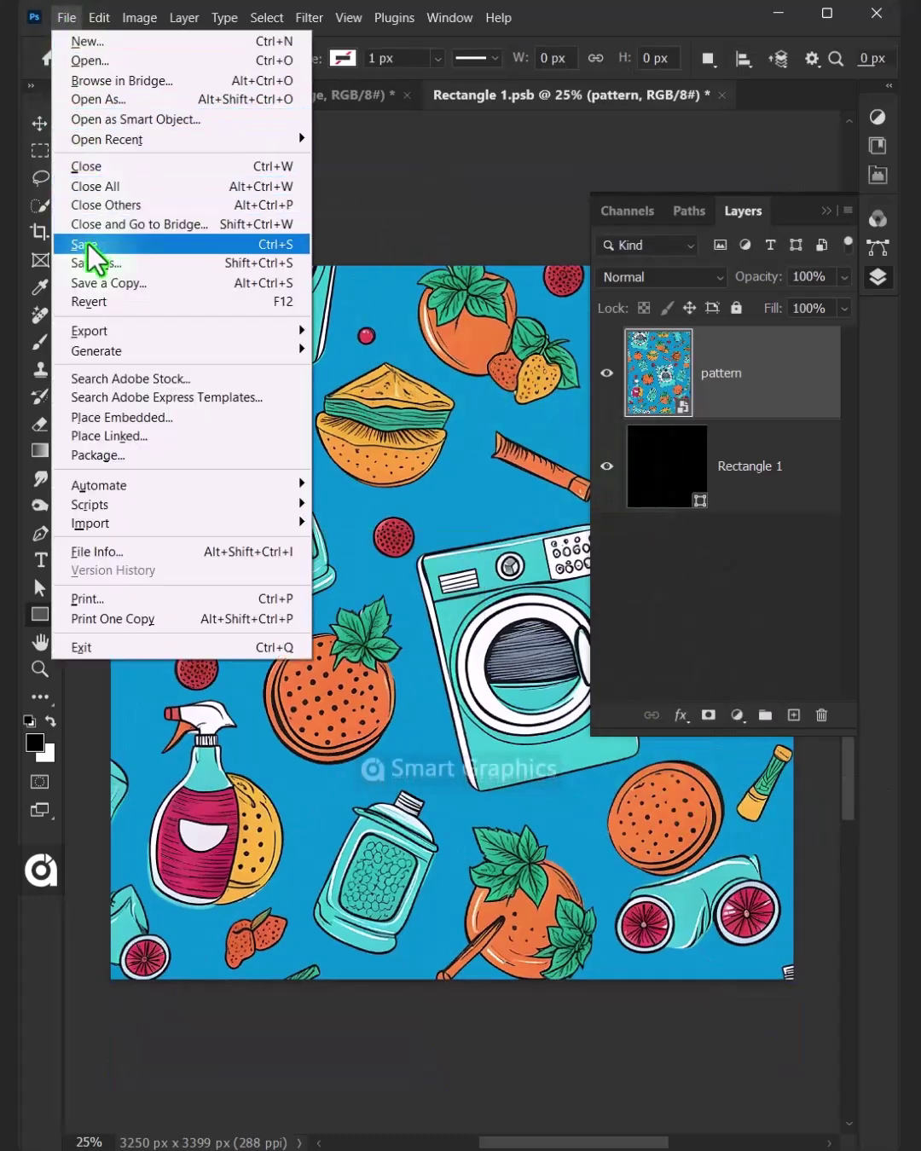
click(85, 245)
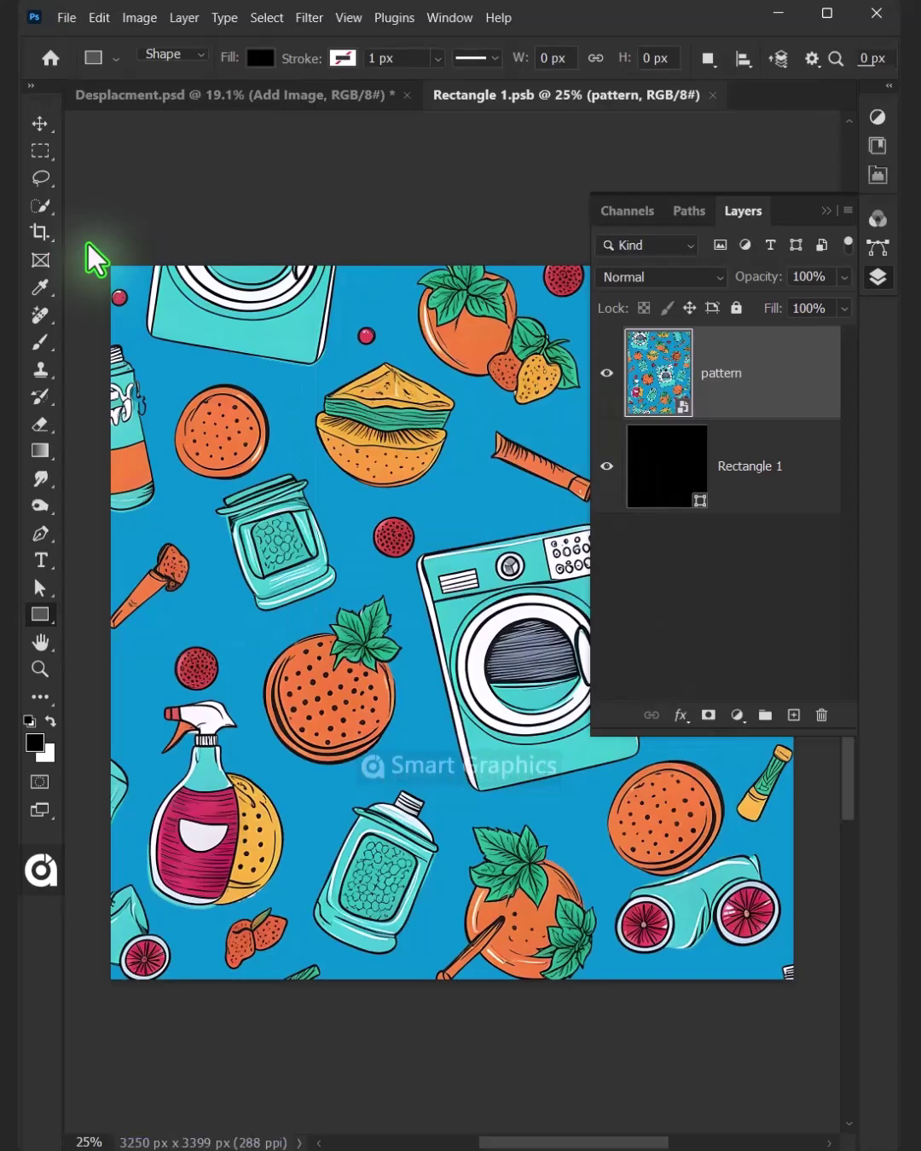
right_click(482, 115)
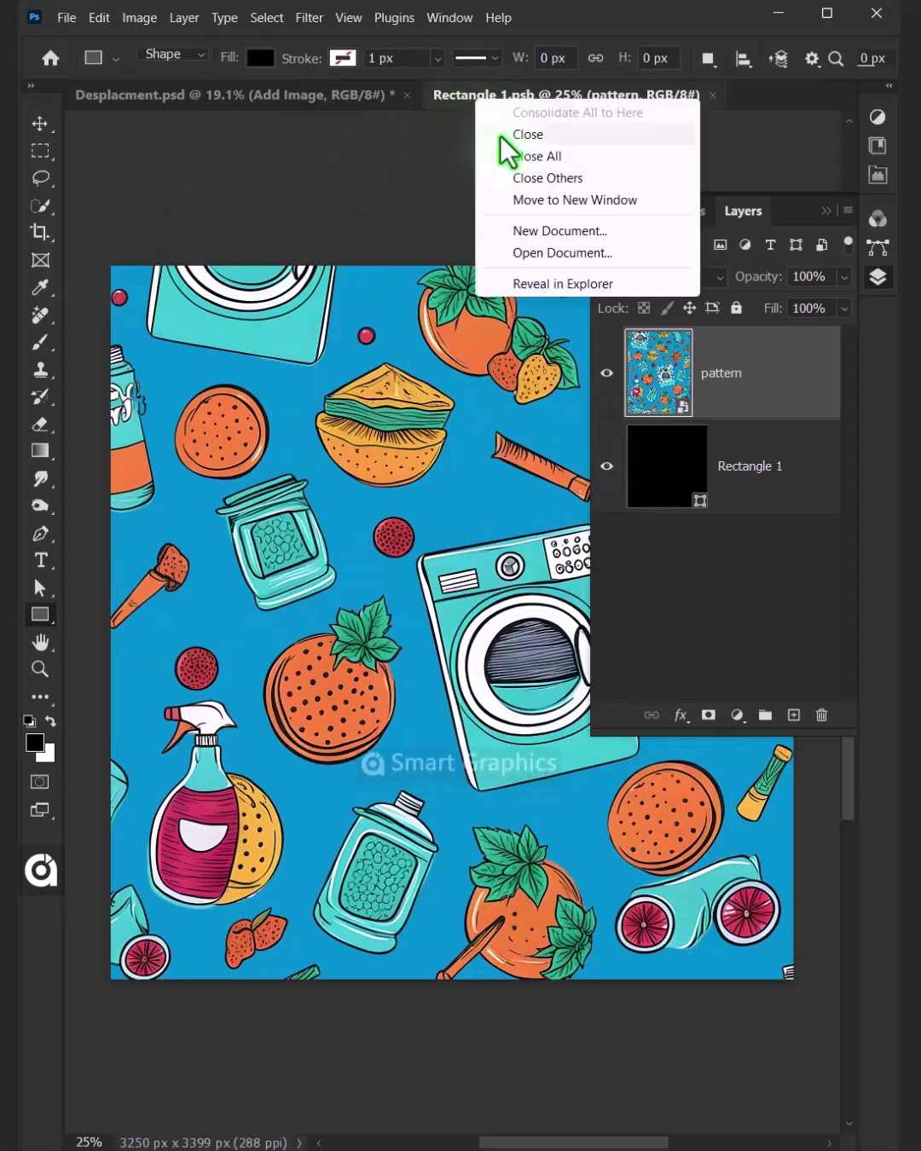
click(528, 135)
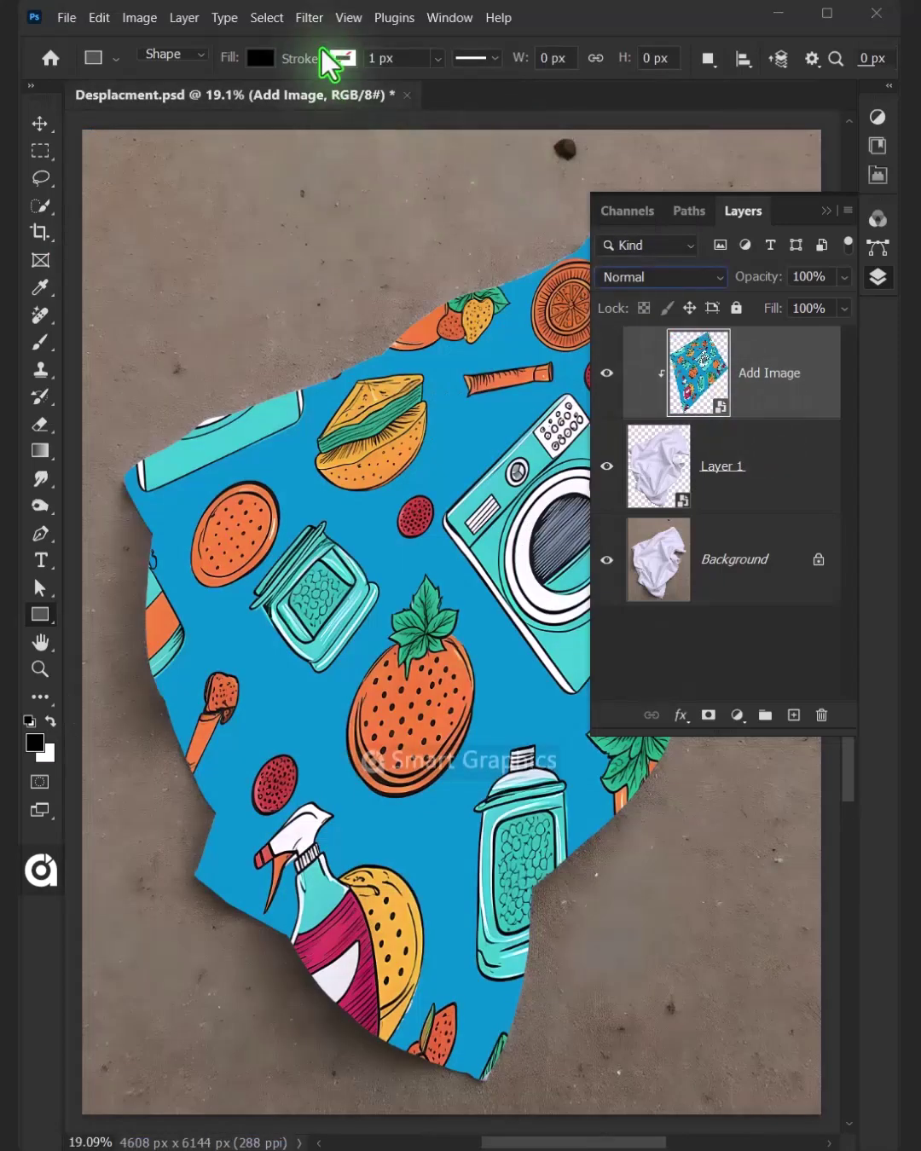
Apply Displace with horizontal and vertical scale 50, using Desplacment.psd as the map.
click(309, 19)
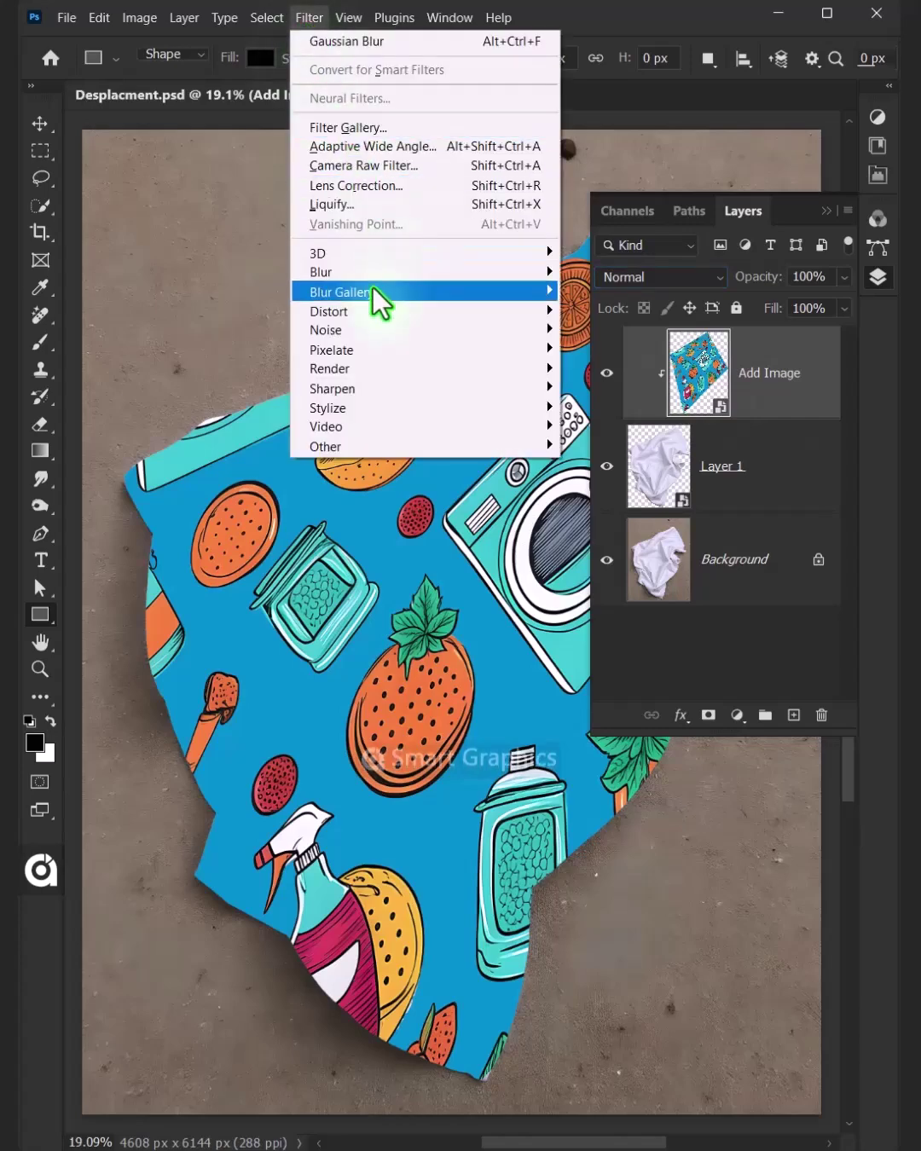
mouse_move(534, 317)
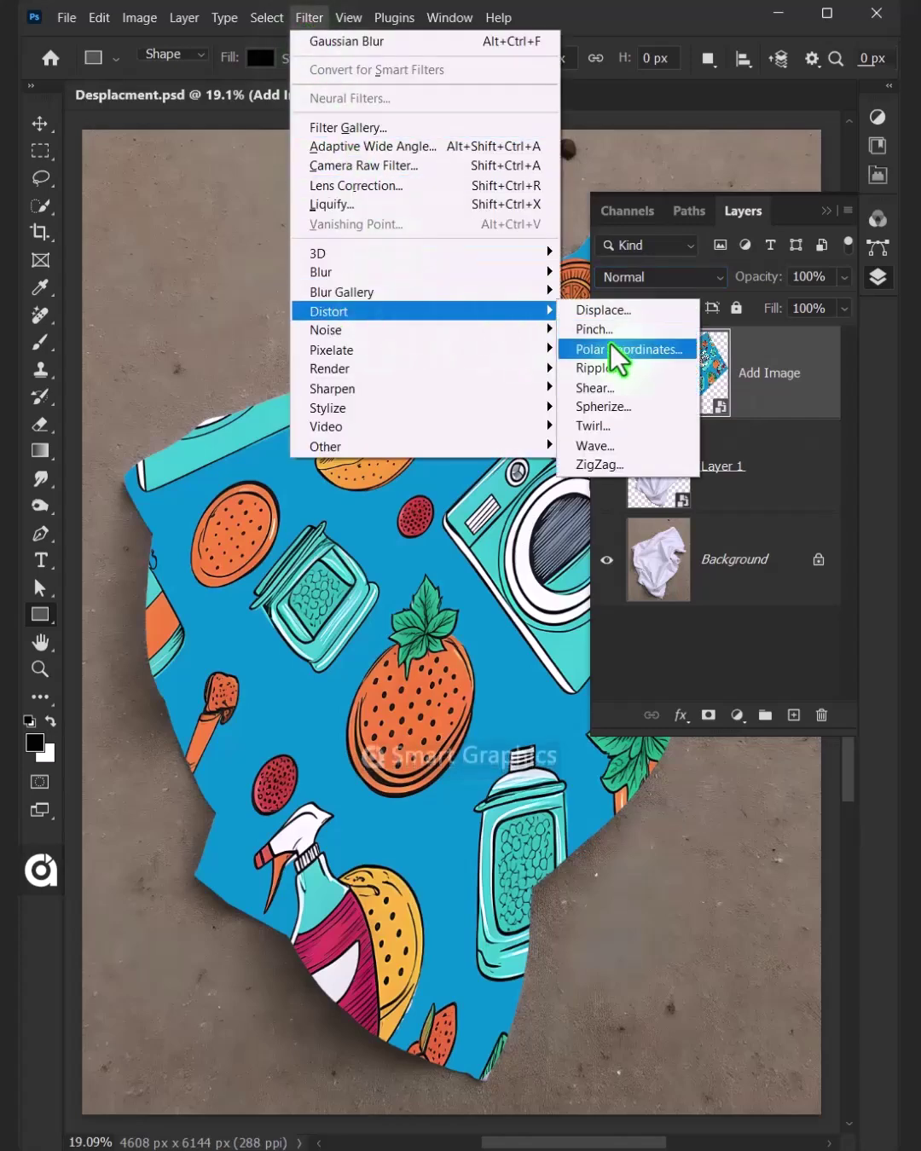
click(607, 311)
click(136, 368)
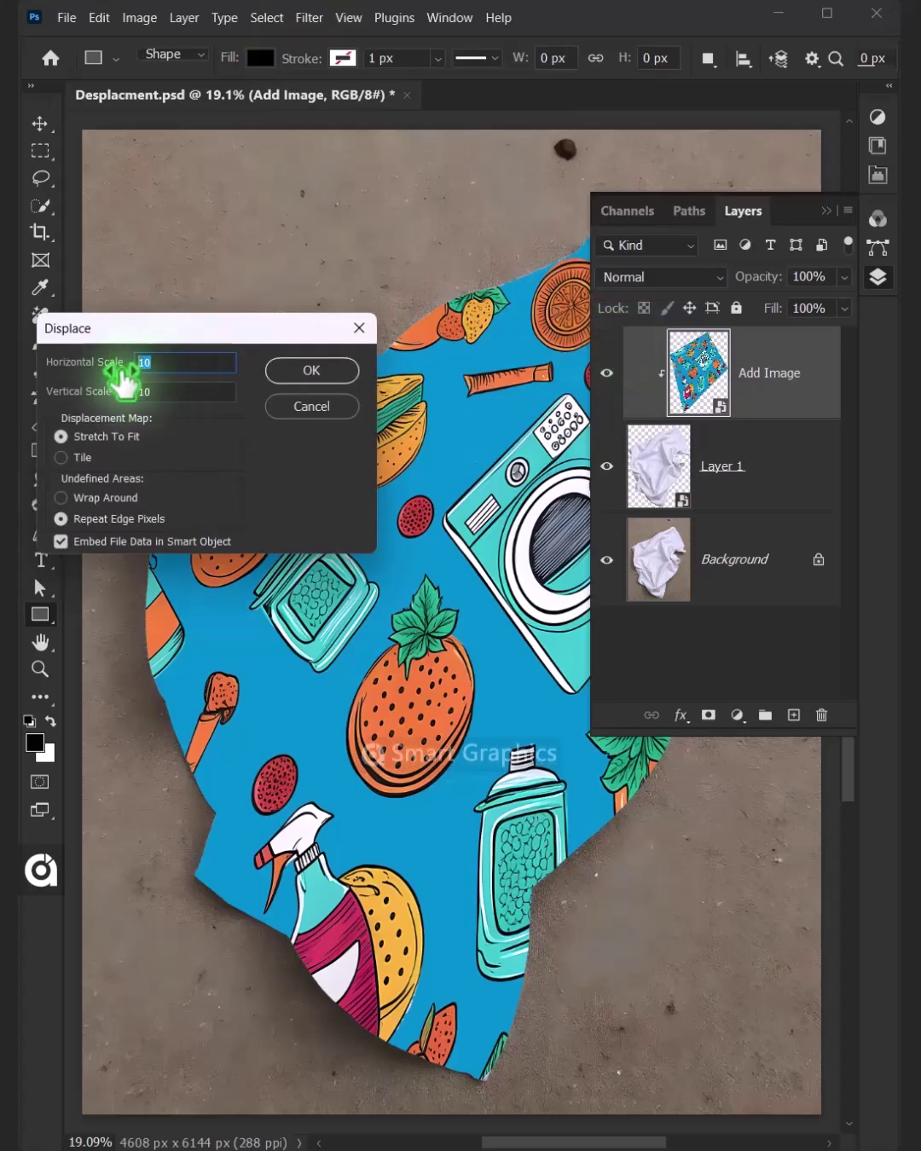
text(50)
double_click(170, 387)
text(50)
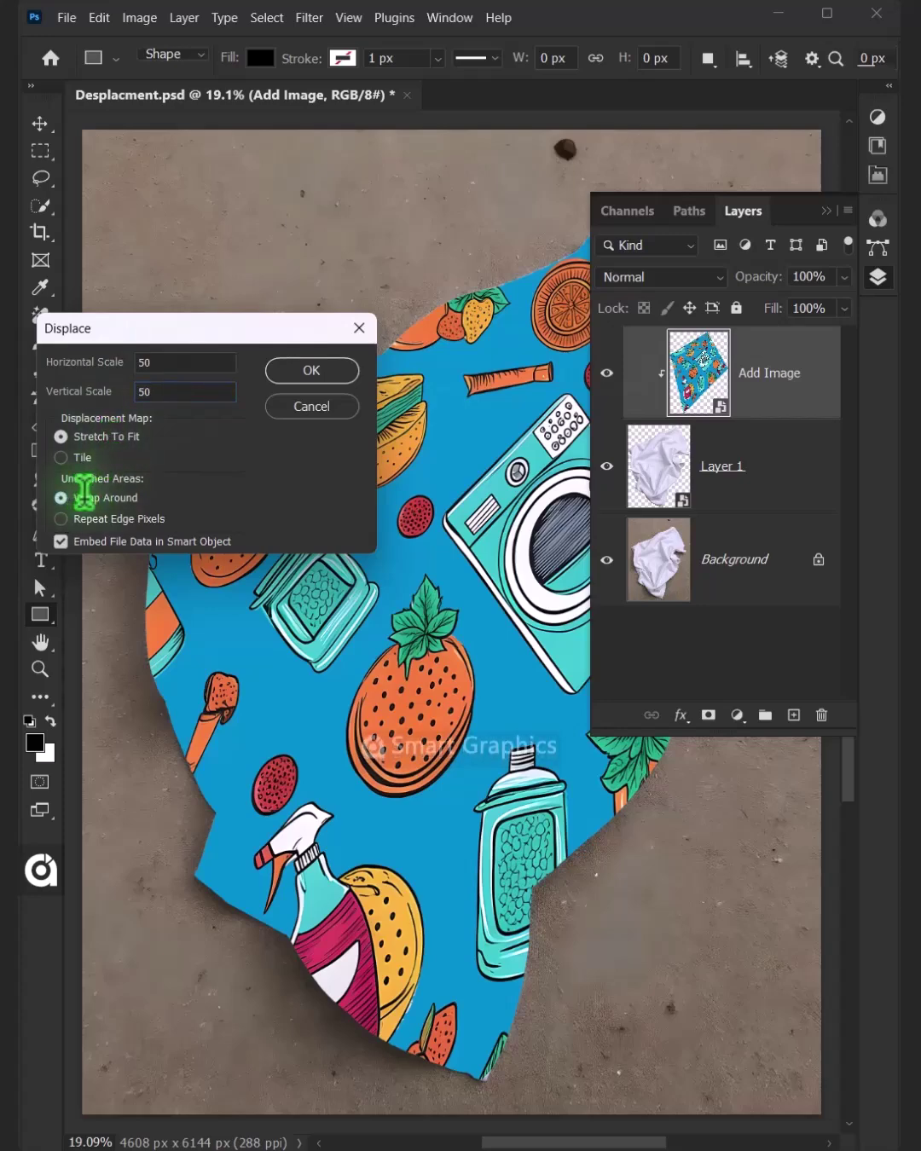
click(307, 369)
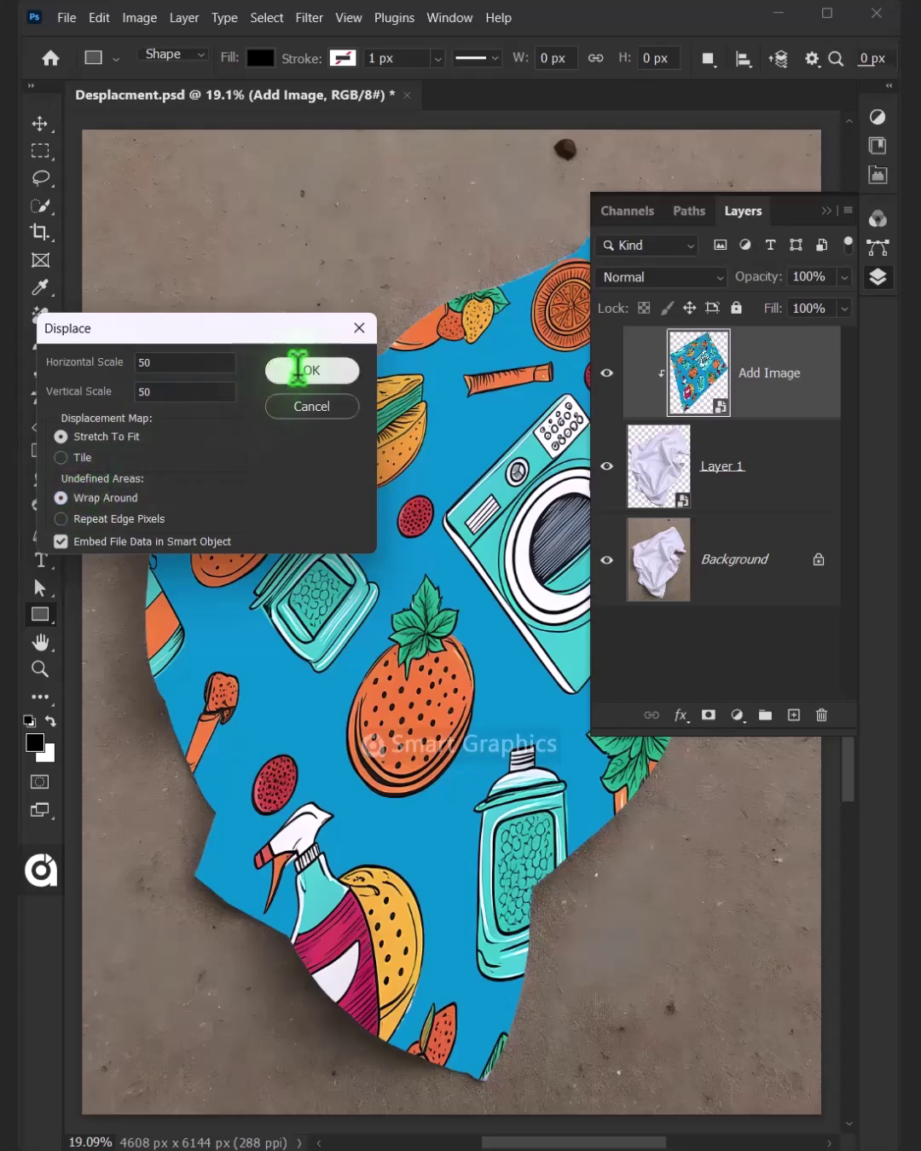
click(482, 324)
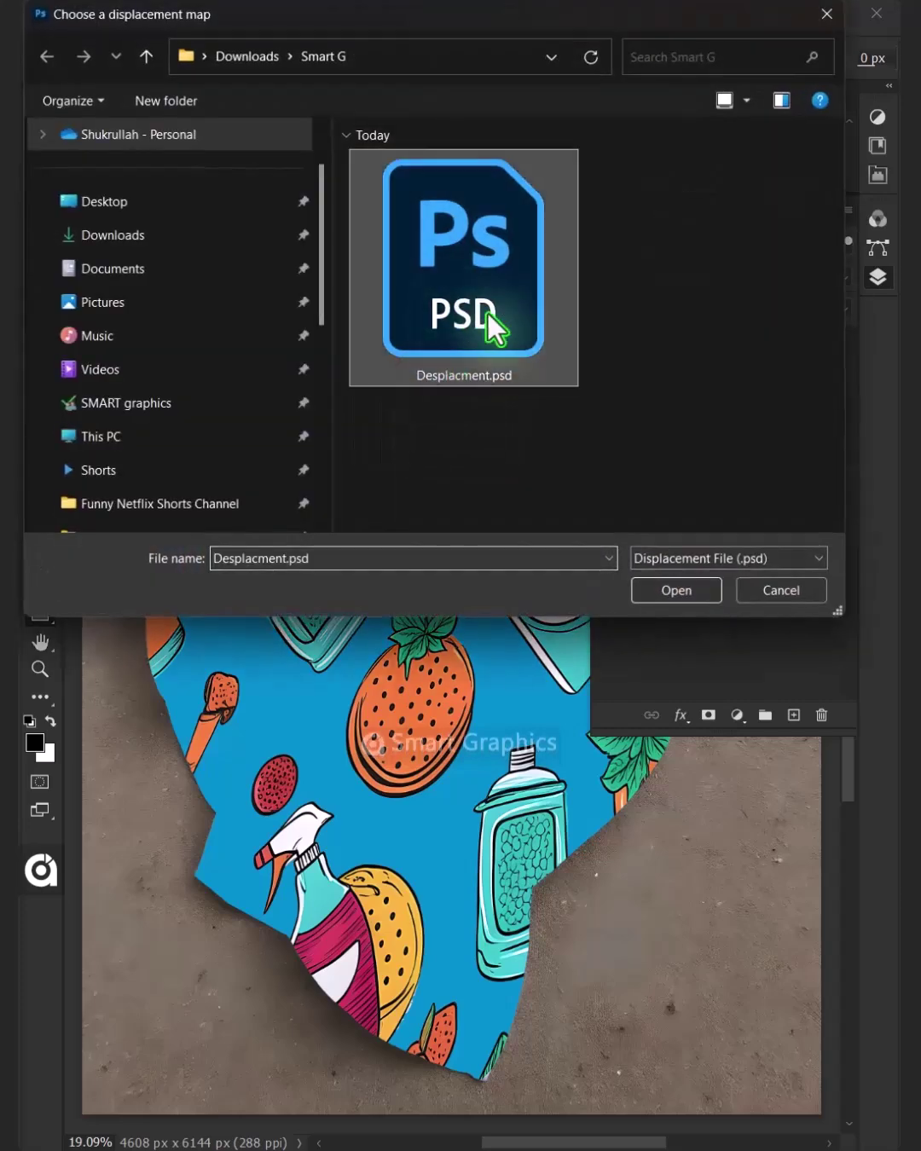
click(677, 592)
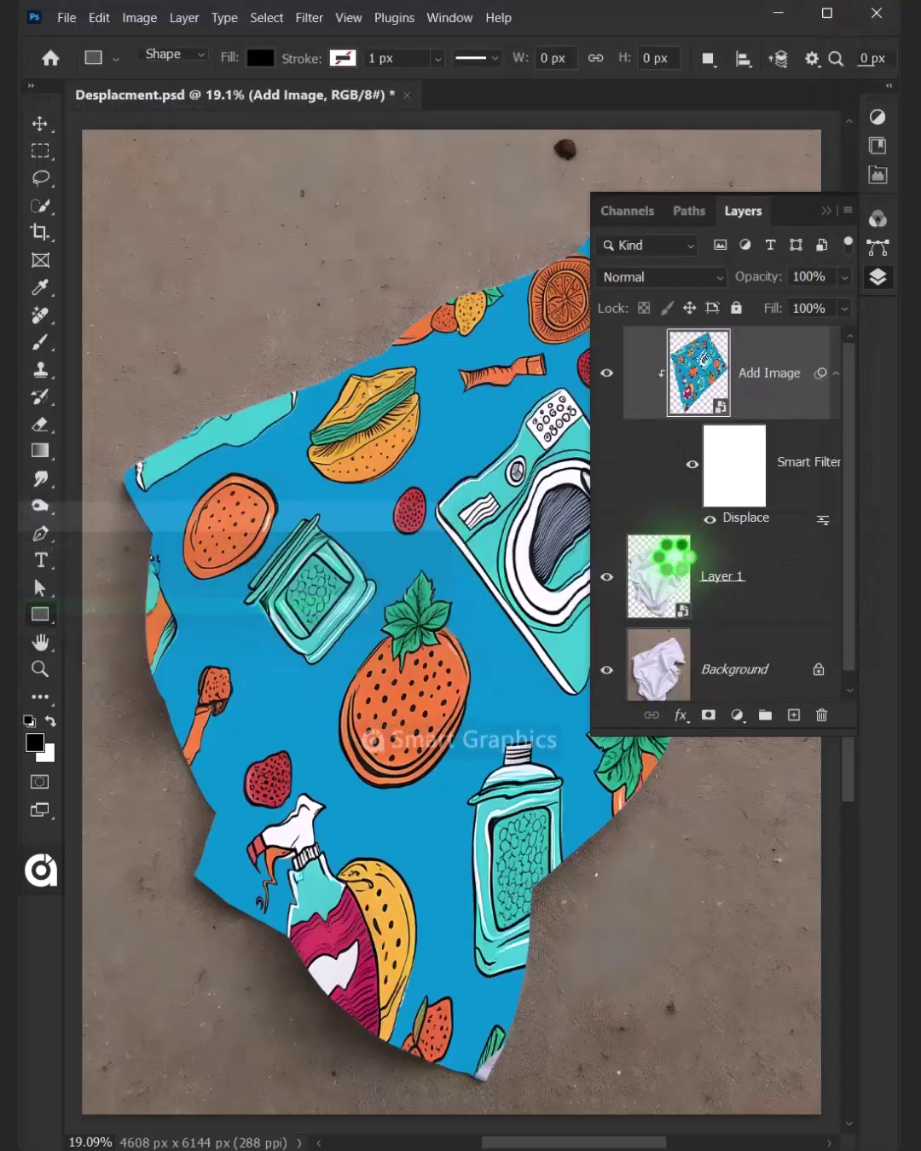
Set the Add Image layer to Multiply and split its Underlying Layer white slider at 188.
click(670, 279)
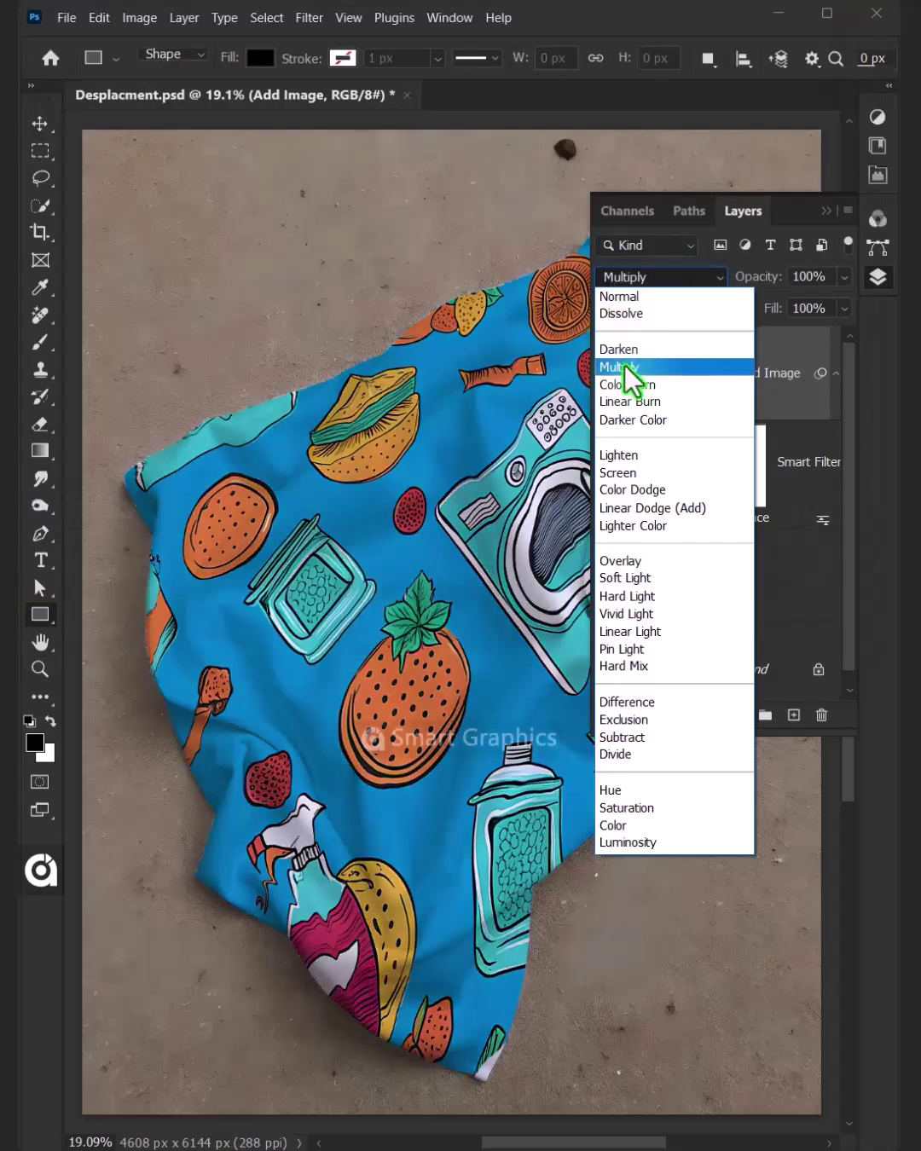
click(627, 367)
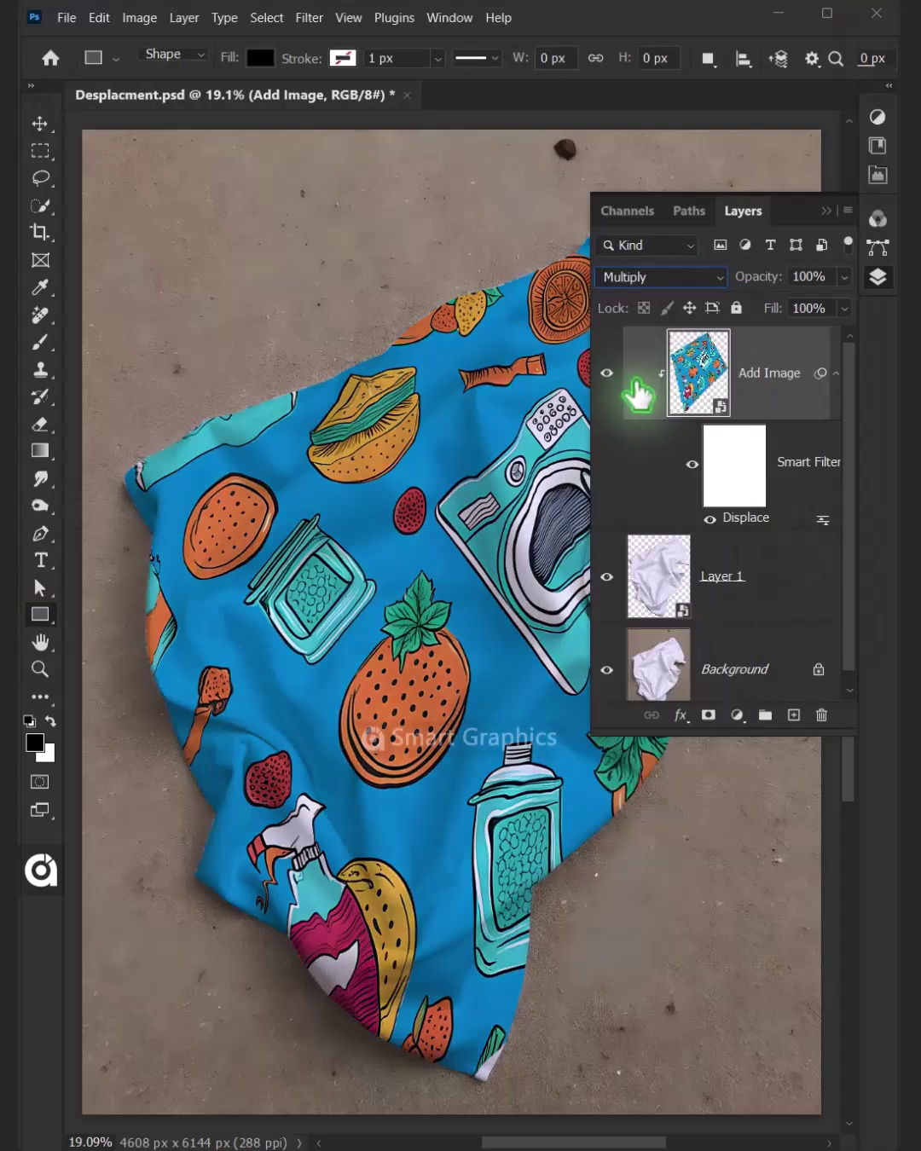
click(681, 716)
click(693, 740)
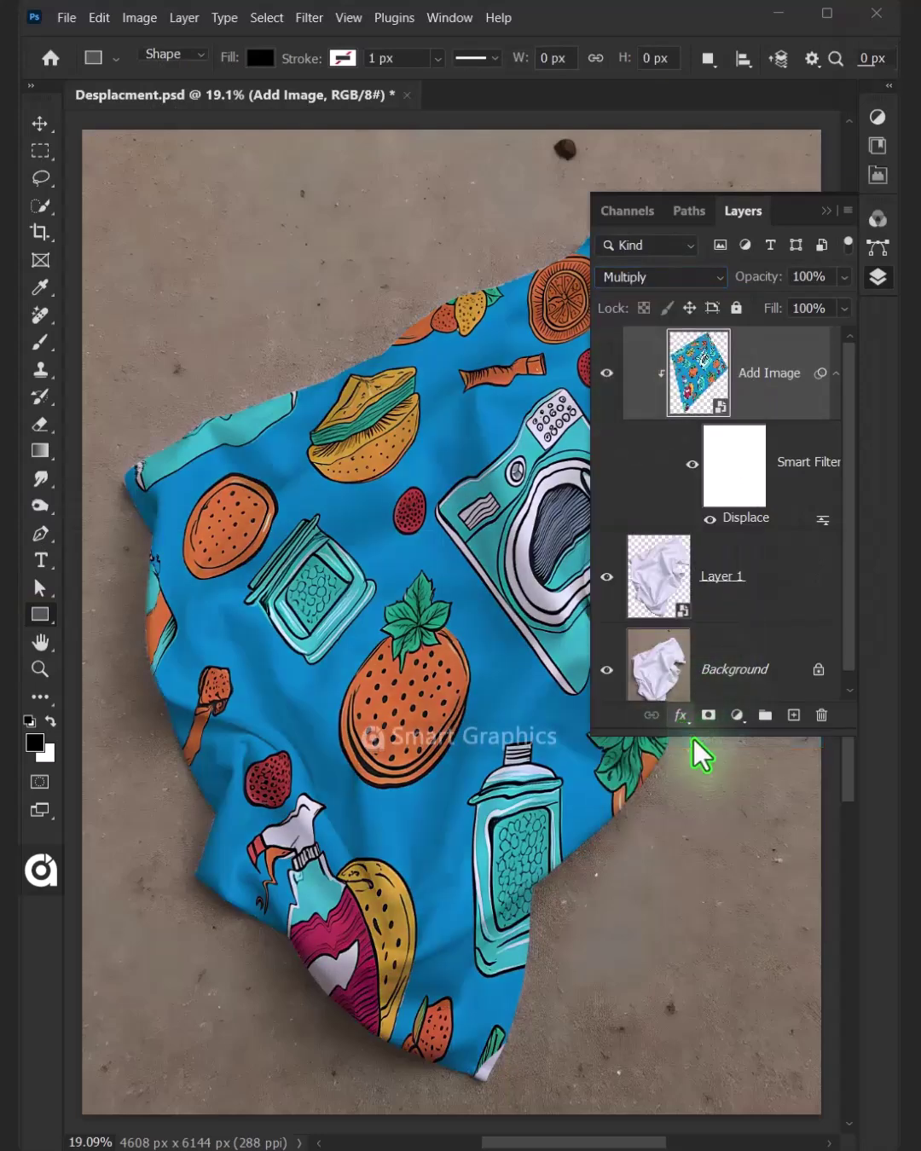
drag(686, 197, 536, 169)
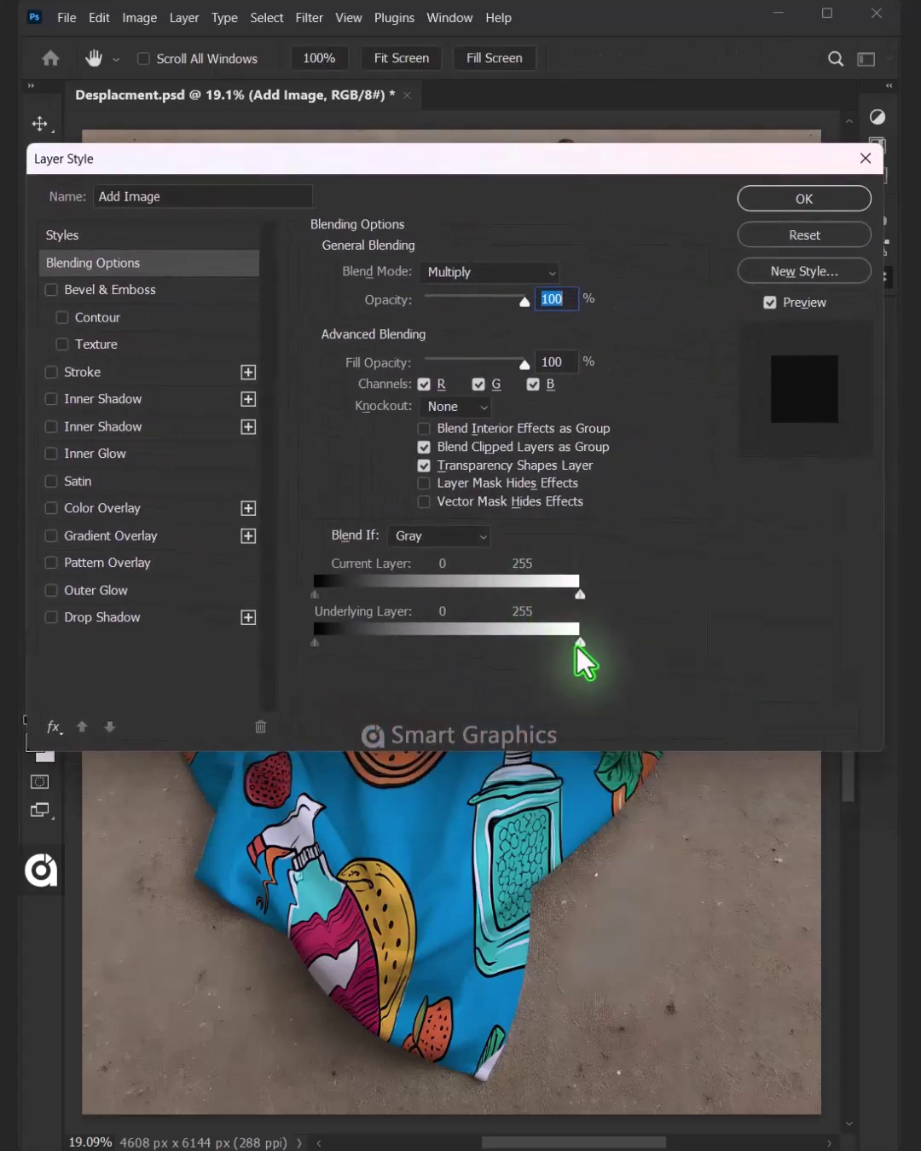
drag(559, 645, 510, 643)
click(799, 198)
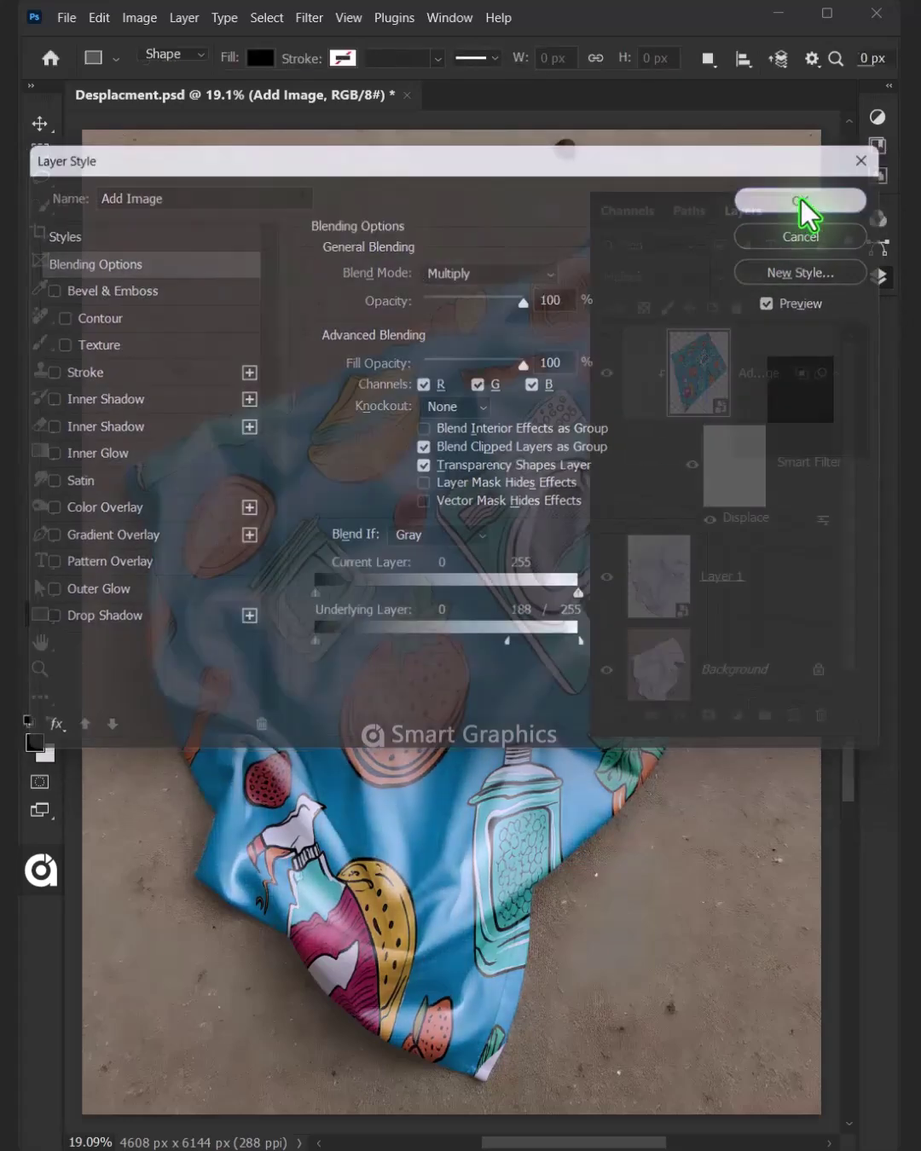